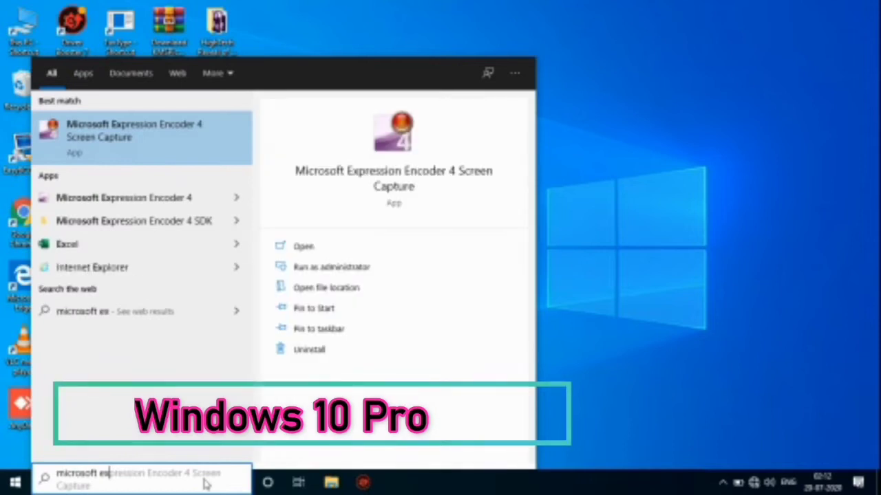
- Search the installed Windows programs for PowerPoint and clear the search text
key(Down)
key(Down)
key(Down)
text(pow)
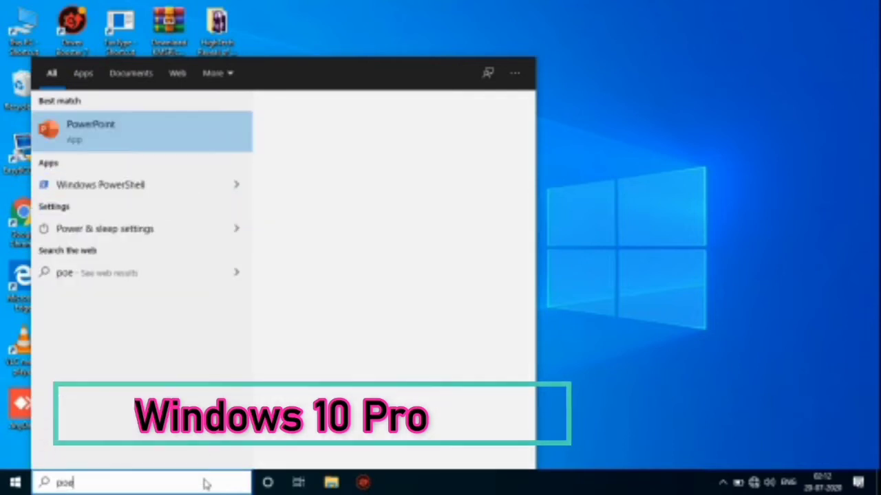
text(er)
key(BackSpace)
key(BackSpace)
key(BackSpace)
key(BackSpace)
key(BackSpace)
- Write "with All Office Cracked Use ALL like word , excel , powerpoint ,etc..." in a blank Notepad document and close it
click(378, 155)
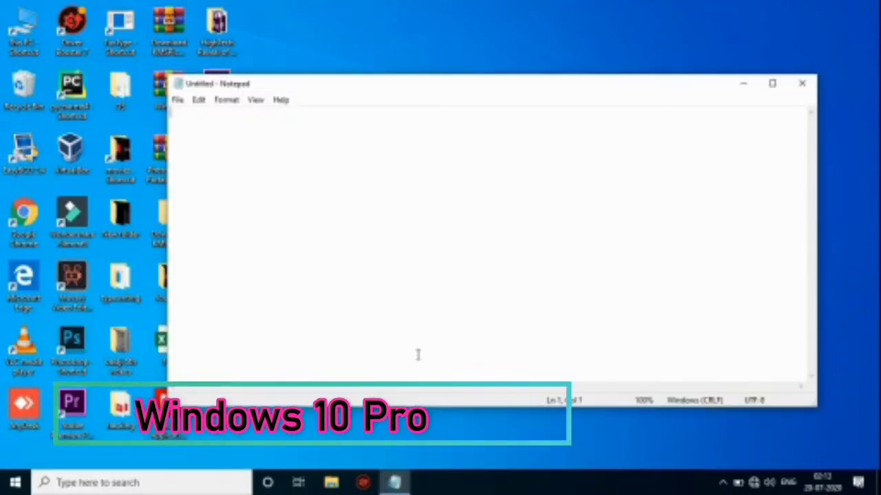
text(with All Office Cracked Use ALL like word , excel)
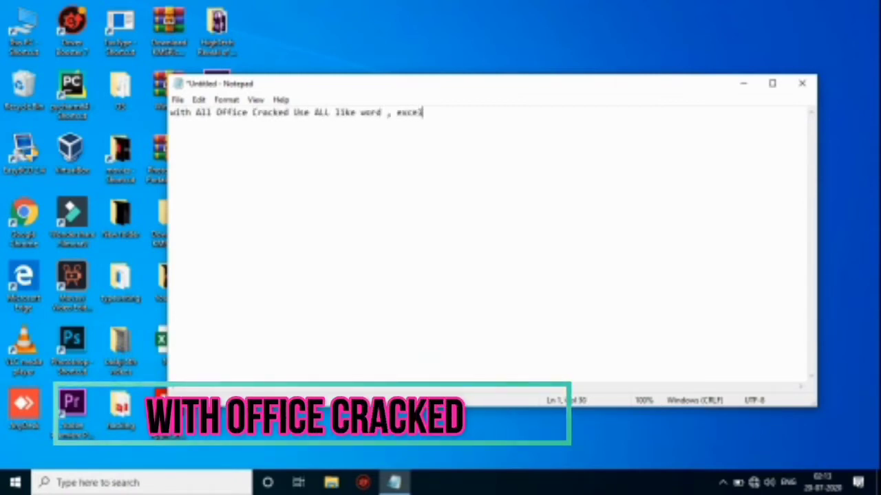
text(,etc...)
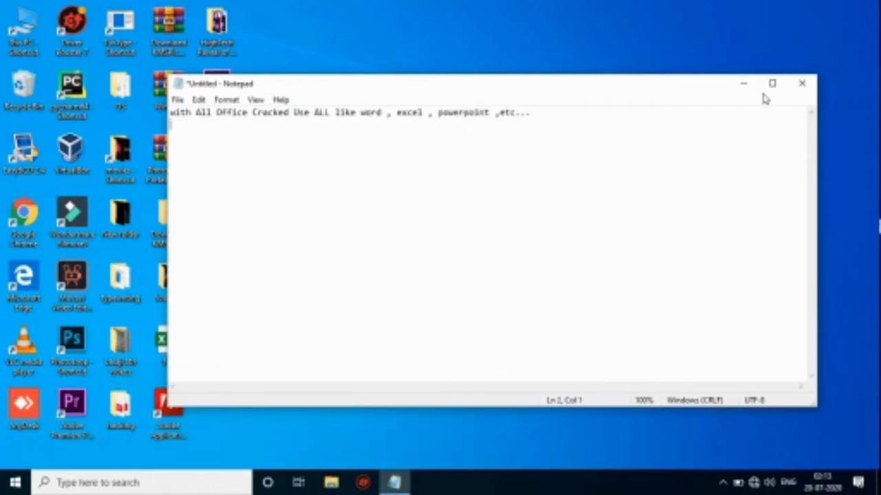
click(802, 83)
click(461, 242)
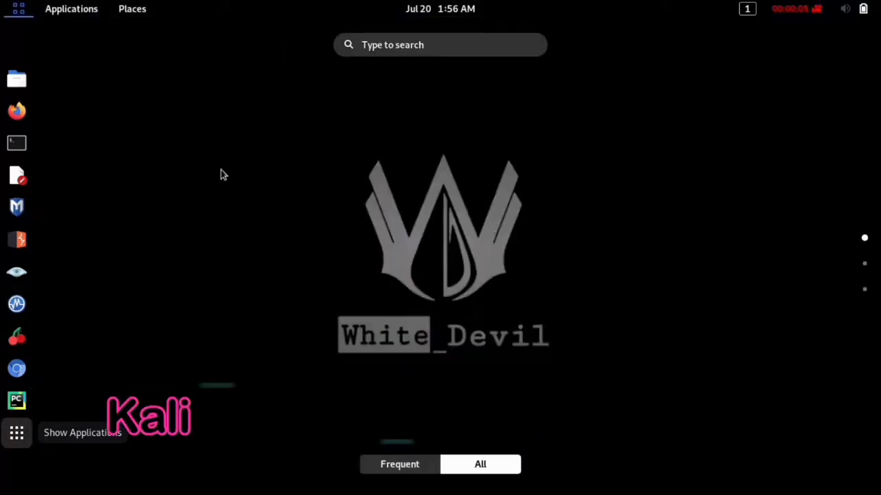
- Browse the Kali Linux application overview, including the 01-Information group and the other pages of programs
click(232, 119)
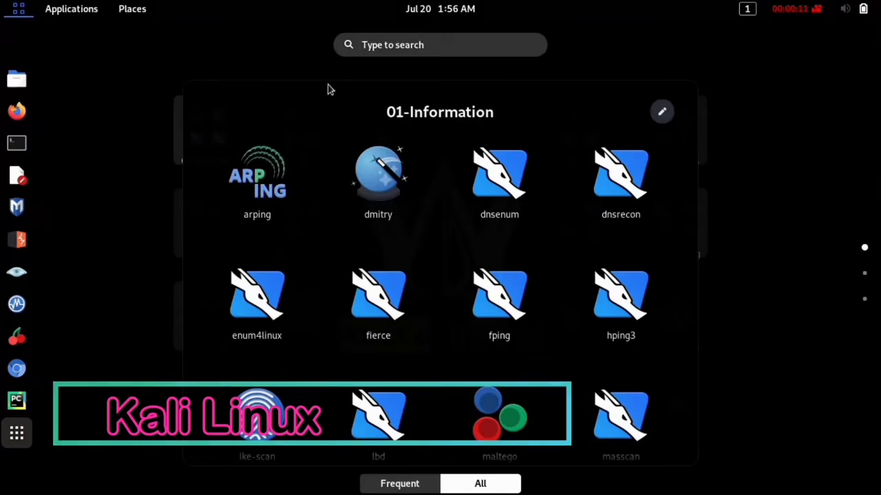
click(865, 275)
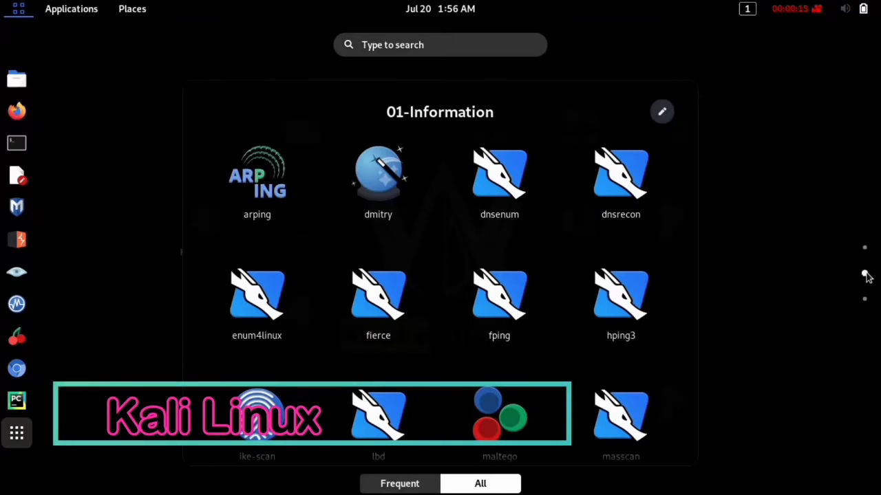
click(165, 347)
click(295, 128)
click(141, 89)
click(865, 289)
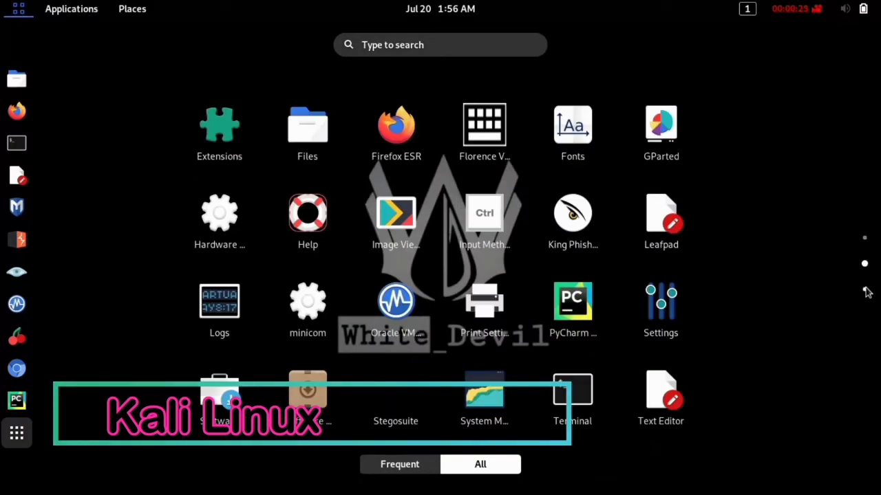
click(865, 290)
click(864, 239)
- Look through Kali's application categories, including Reporting Tools and the subcategories of Usual Applications
click(71, 9)
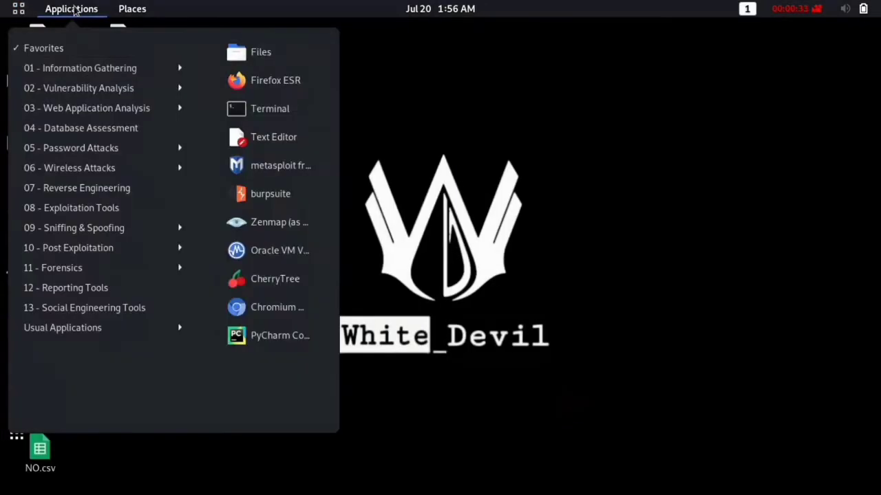
mouse_move(91, 296)
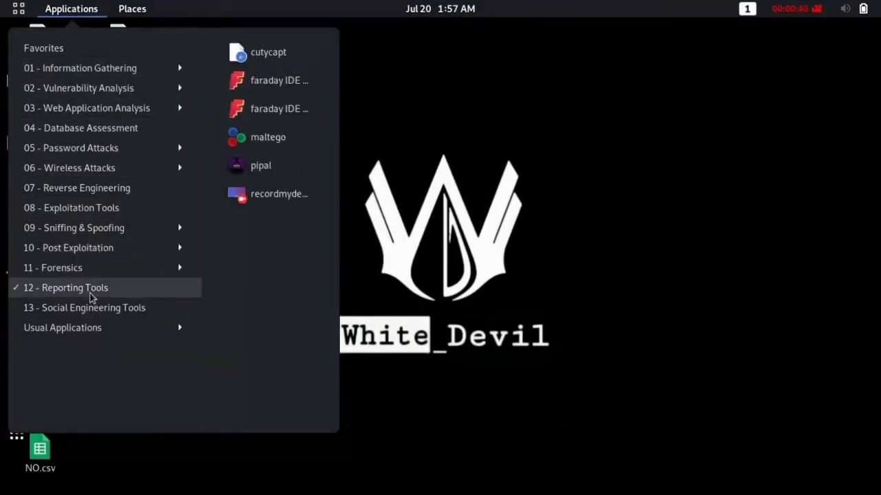
click(87, 328)
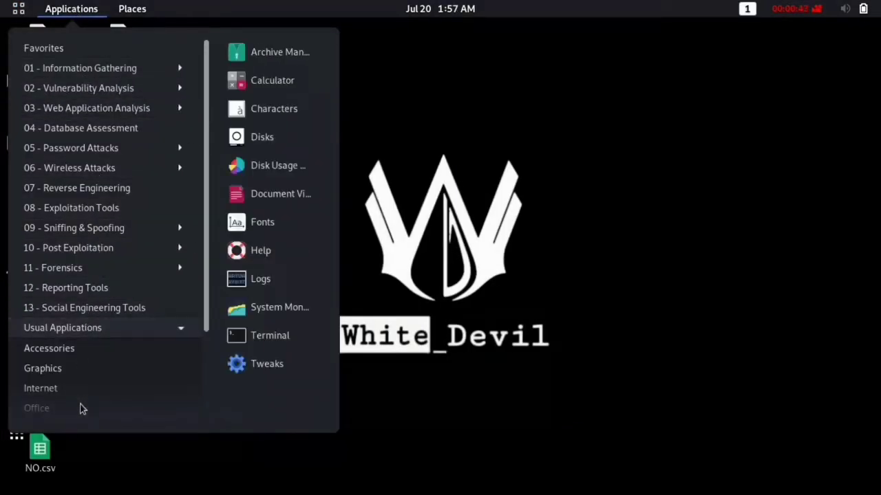
key(Escape)
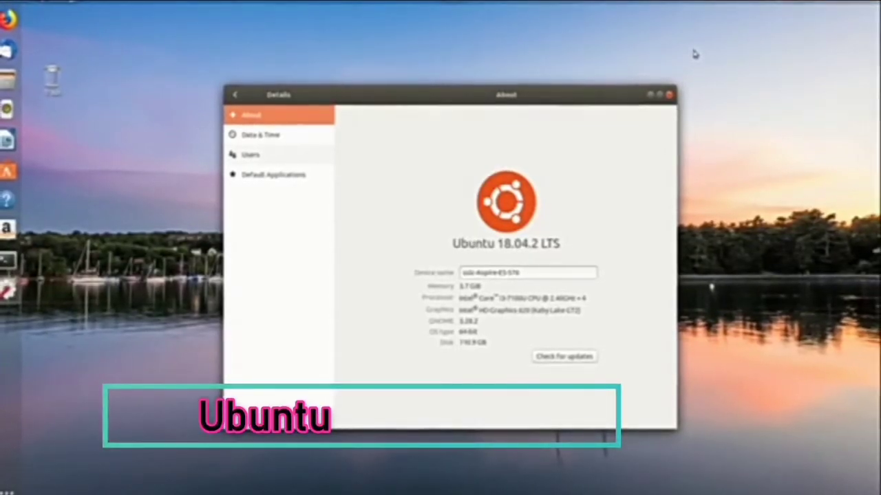
- Browse all pages of Ubuntu's installed applications and open Ubuntu Software
click(9, 490)
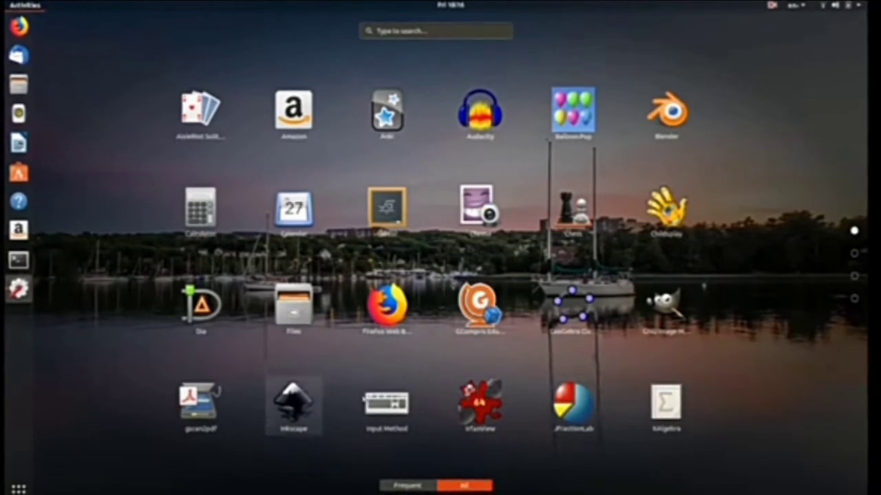
click(855, 253)
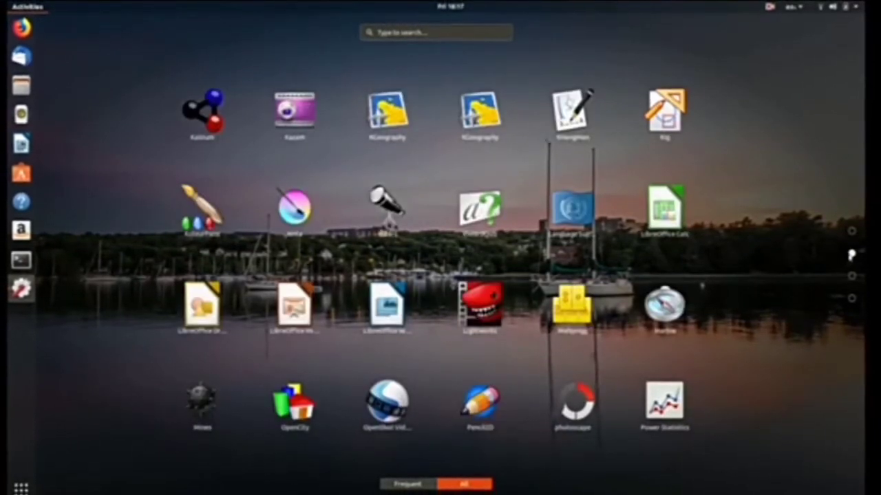
click(850, 275)
click(850, 297)
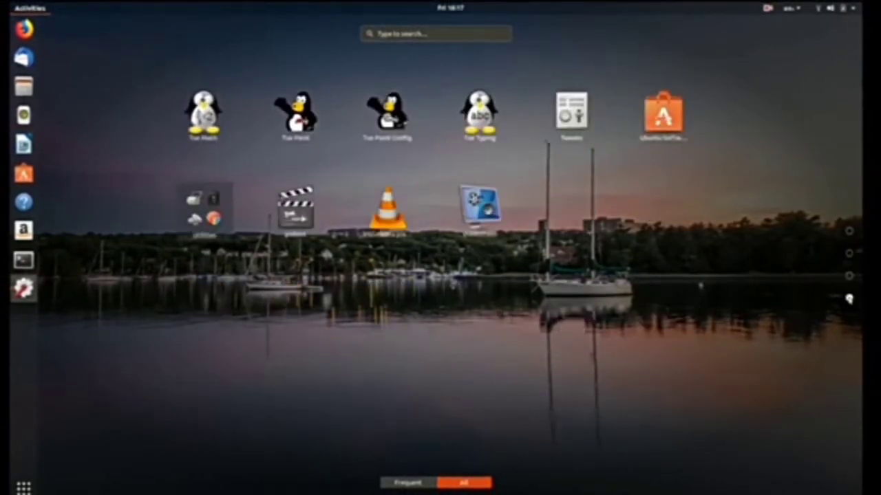
click(847, 275)
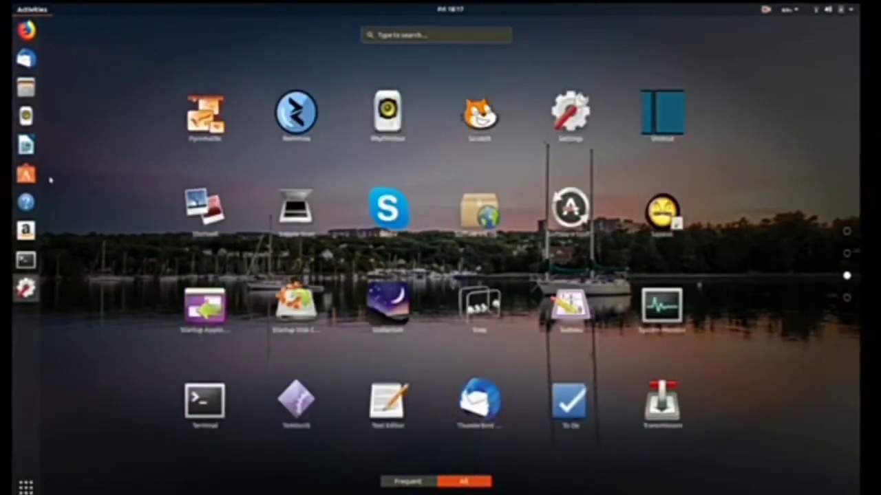
click(26, 174)
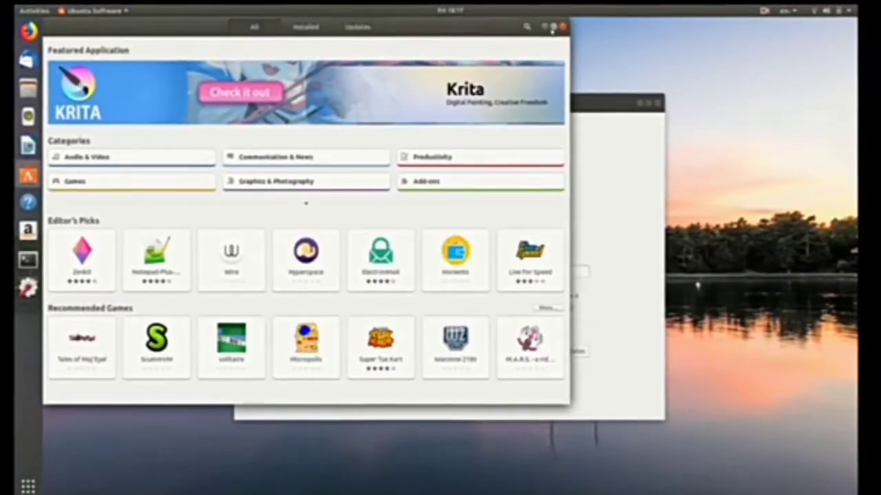
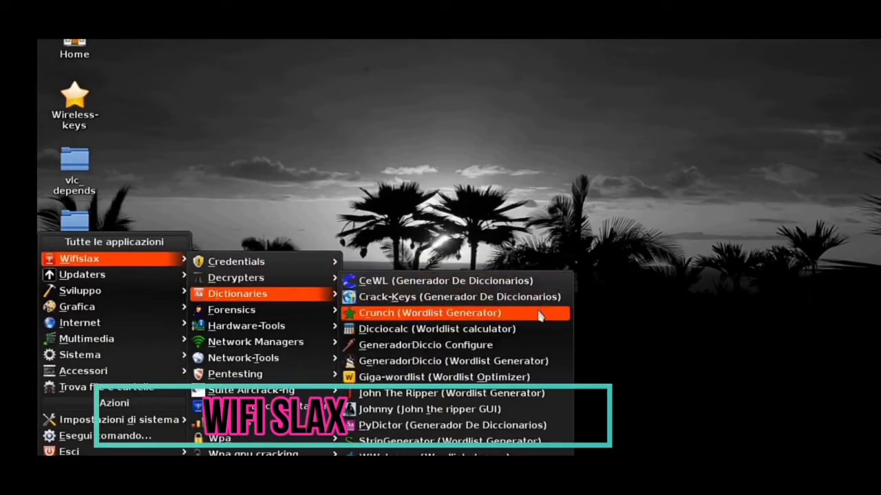
- Examine the Wifislax tool categories, including Hardware-Tools, Network-Tools and Pentesting
mouse_move(327, 316)
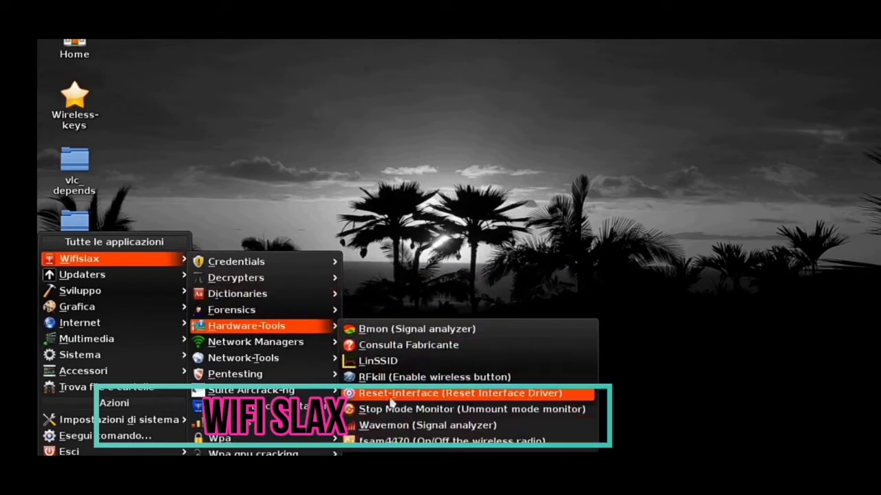
mouse_move(313, 359)
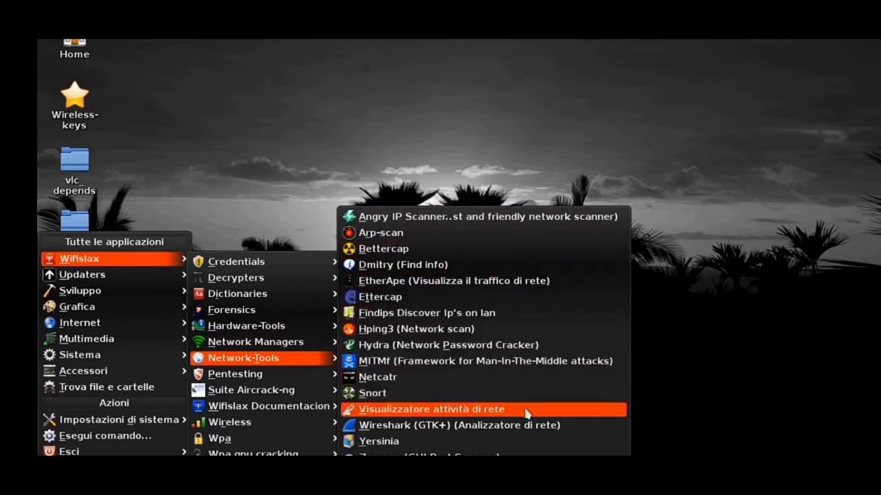
mouse_move(317, 374)
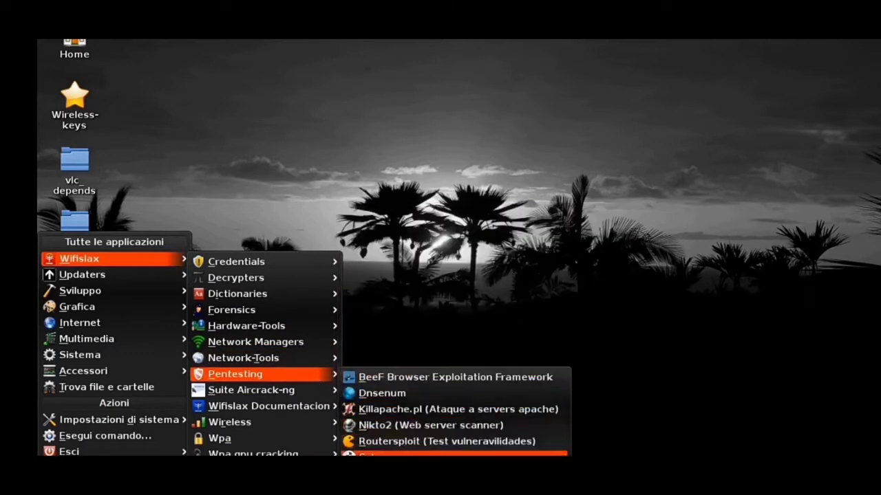
mouse_move(82, 275)
mouse_move(261, 438)
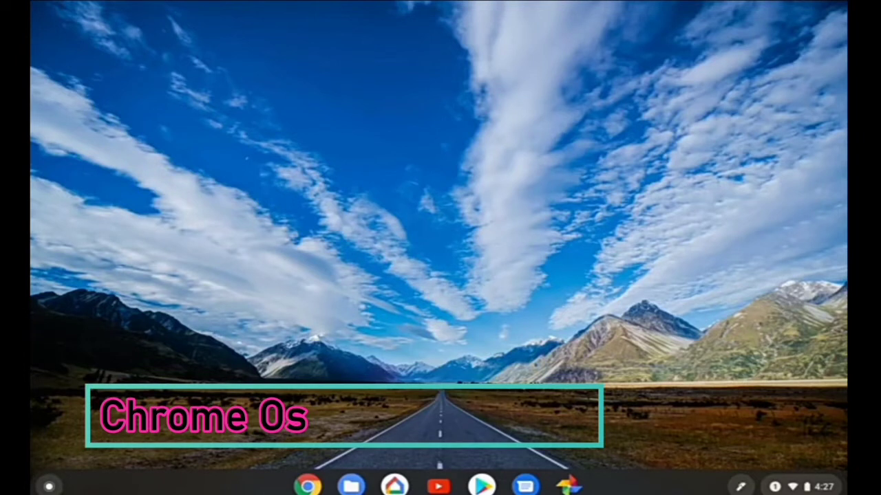
- View the full list of installed apps on the Chrome OS desktop
key(super)
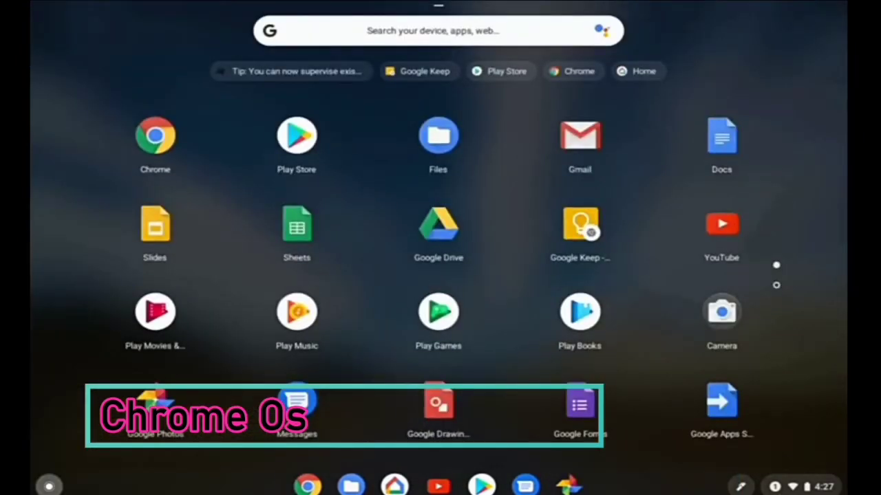
click(740, 487)
click(740, 486)
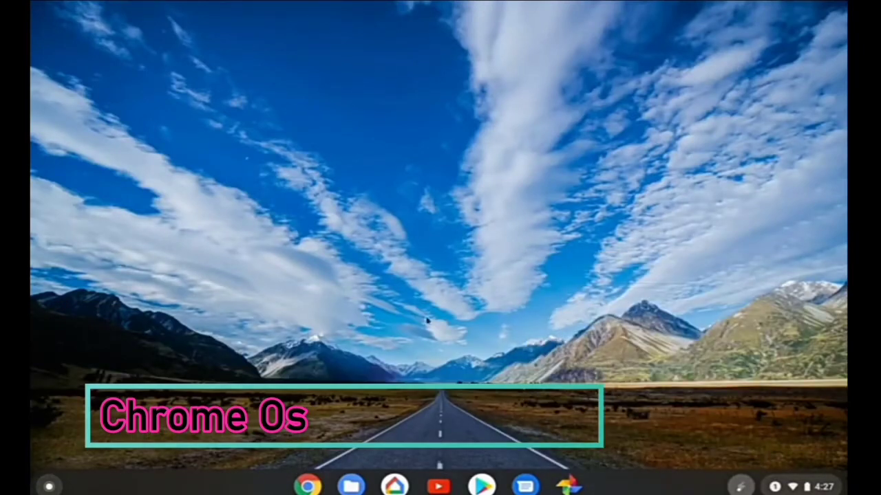
click(49, 487)
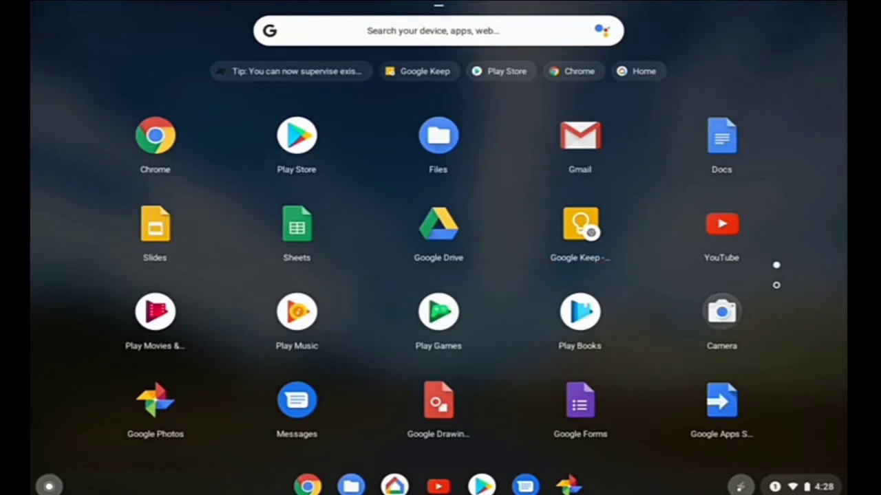
scroll(440, 275, down, 1)
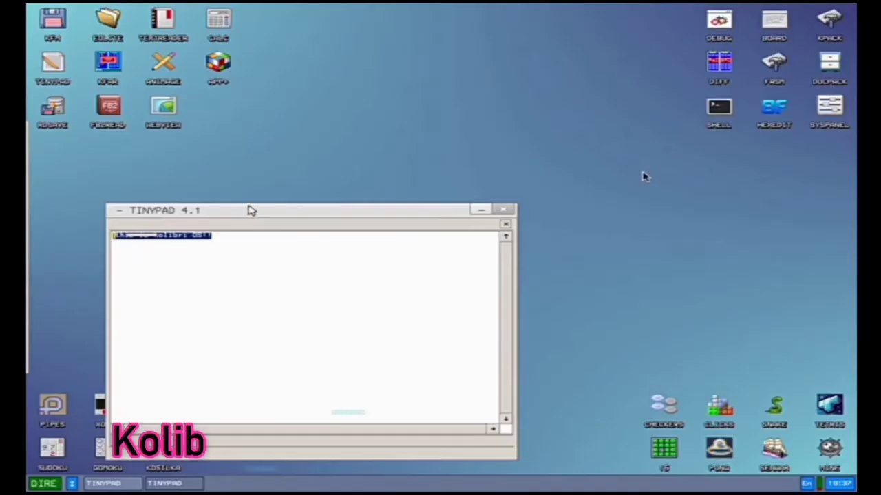
- Move the TinyPad window to the upper part of the KolibriOS desktop and close the Gomoku game
drag(249, 209, 423, 93)
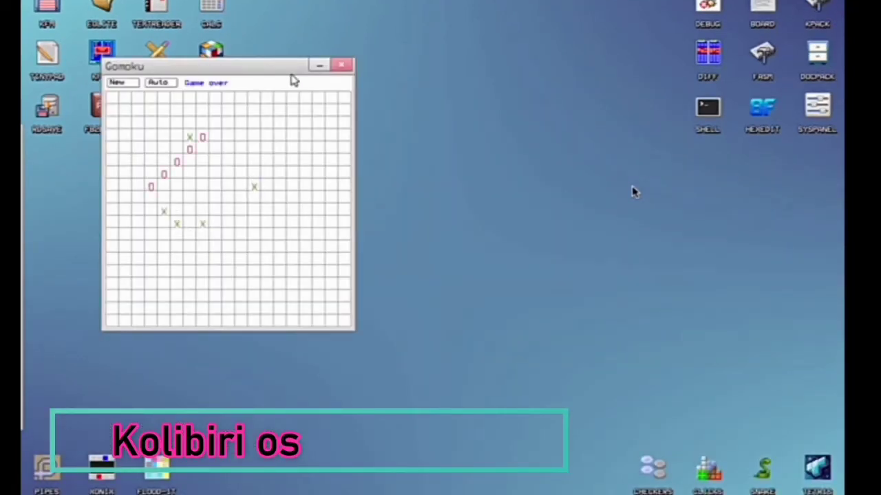
click(346, 66)
- Open the KolibriOS calculator, try a short number entry and close it
click(225, 8)
click(320, 225)
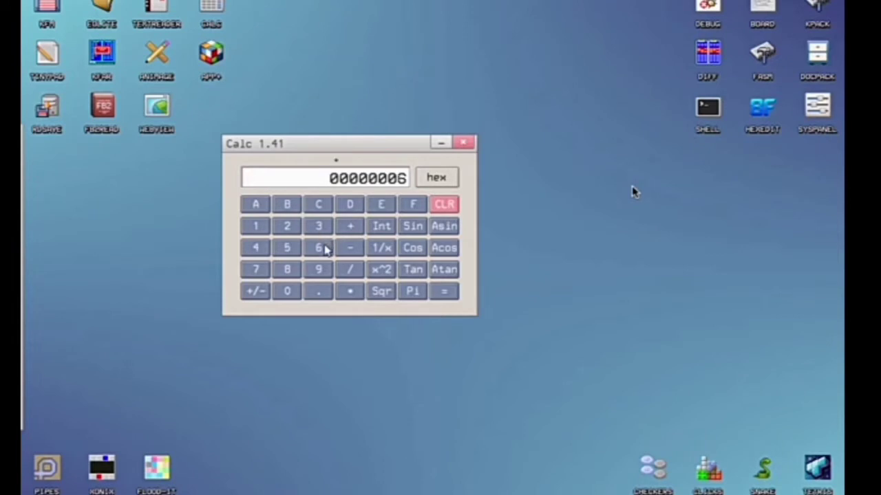
click(464, 144)
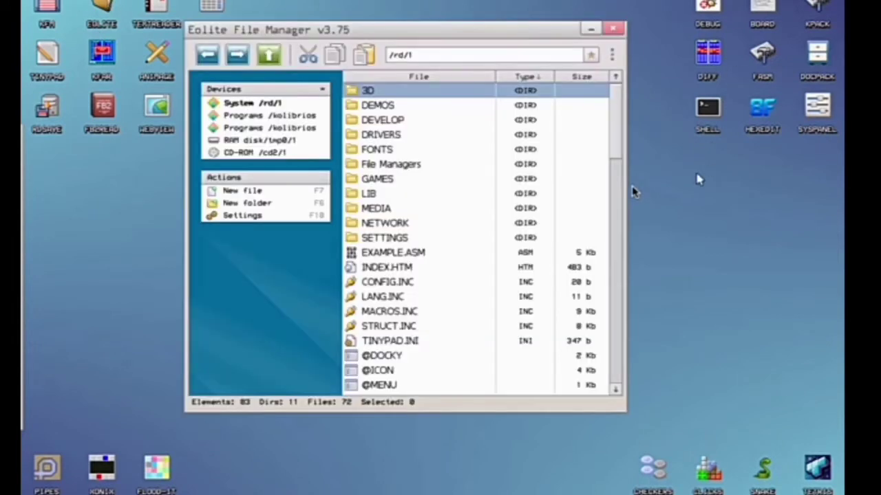
- Reposition the Eolite File Manager window and open its DEMOS folder
drag(415, 38, 434, 61)
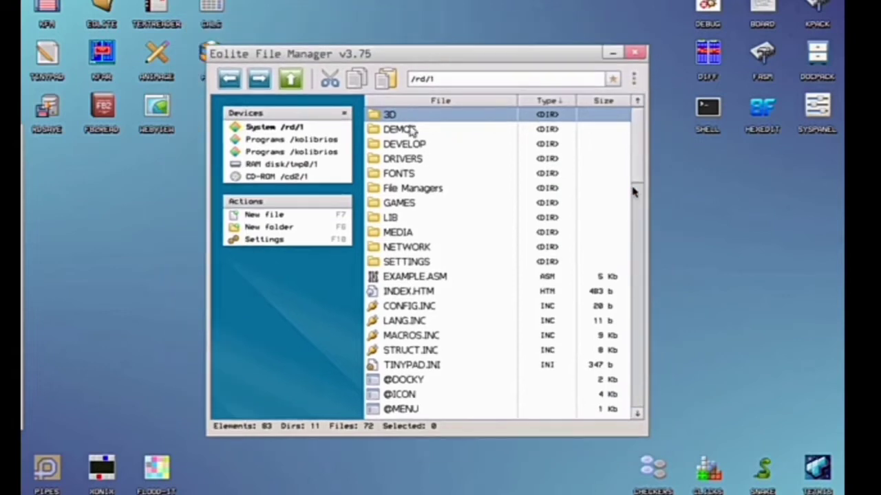
double_click(406, 130)
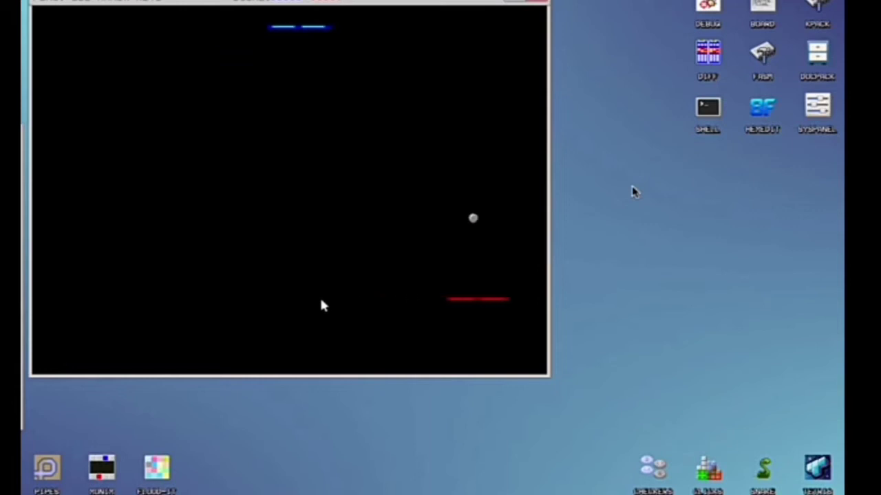
- Try moving the paddle in the ball game and close the Pipes game
key(Left)
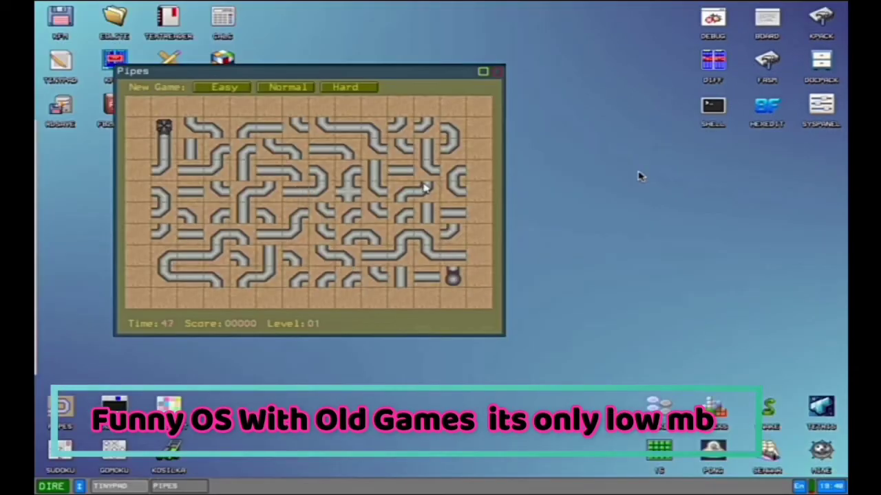
click(499, 73)
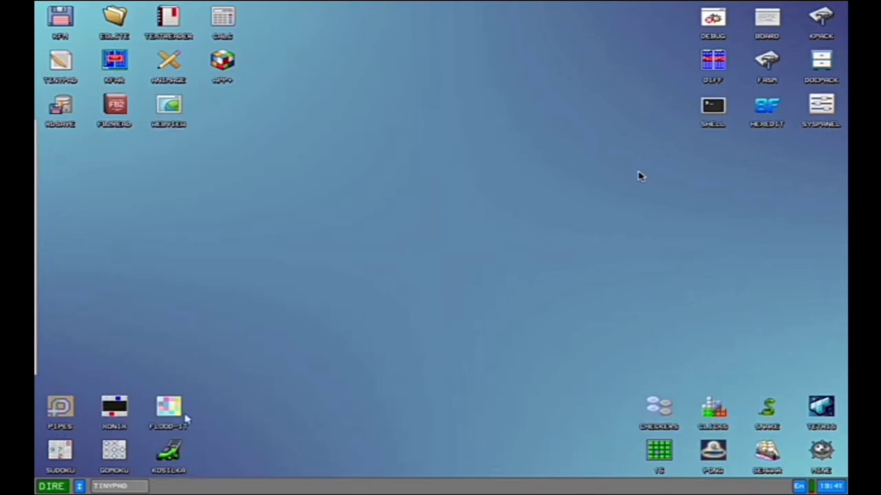
click(137, 487)
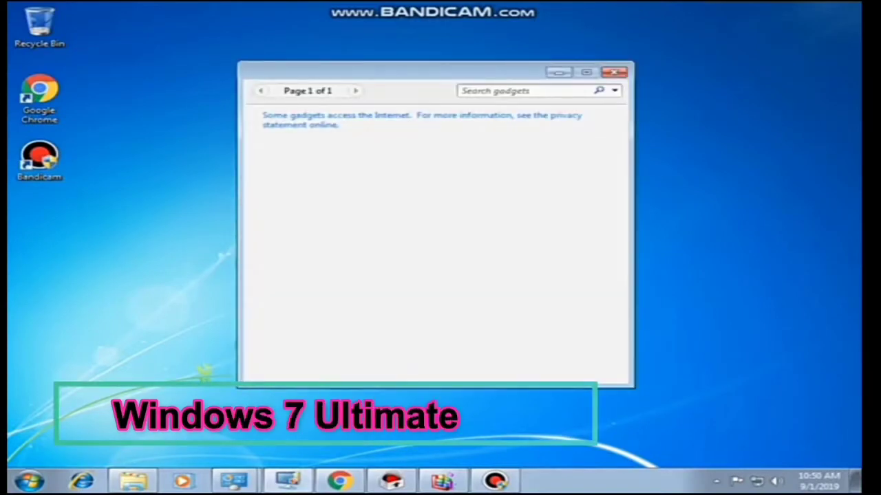
right_click(720, 90)
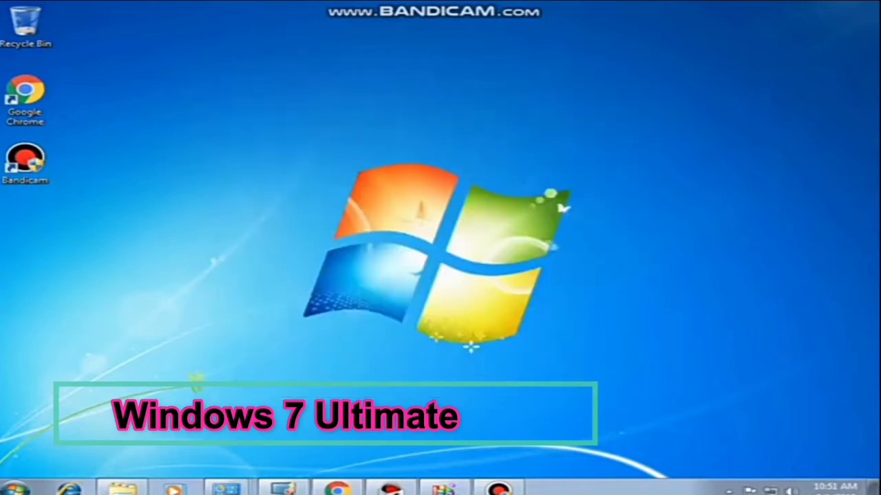
- Open Windows Update in Windows 7 through the program search, then run the same search once more
key(super)
text(upd)
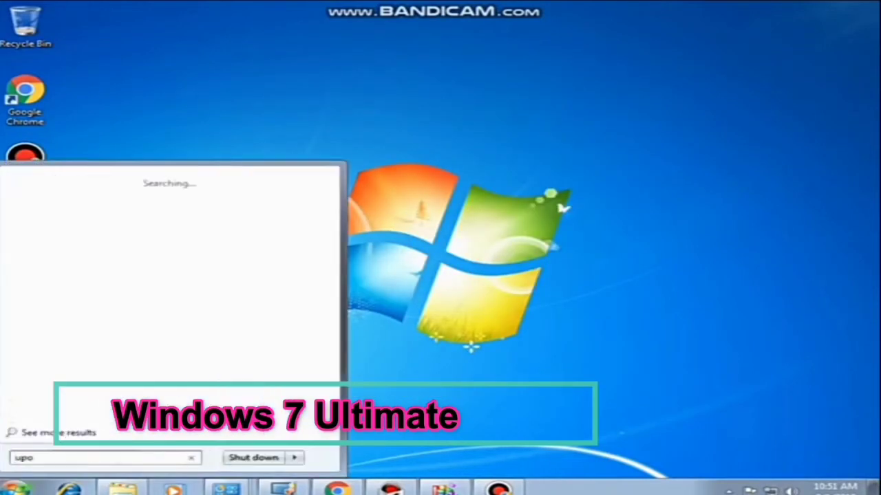
key(Return)
key(super)
text(upd)
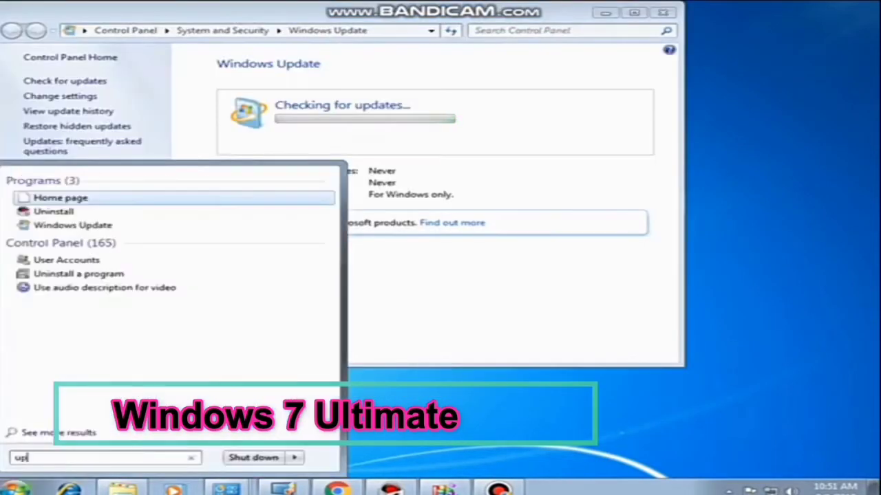
key(Return)
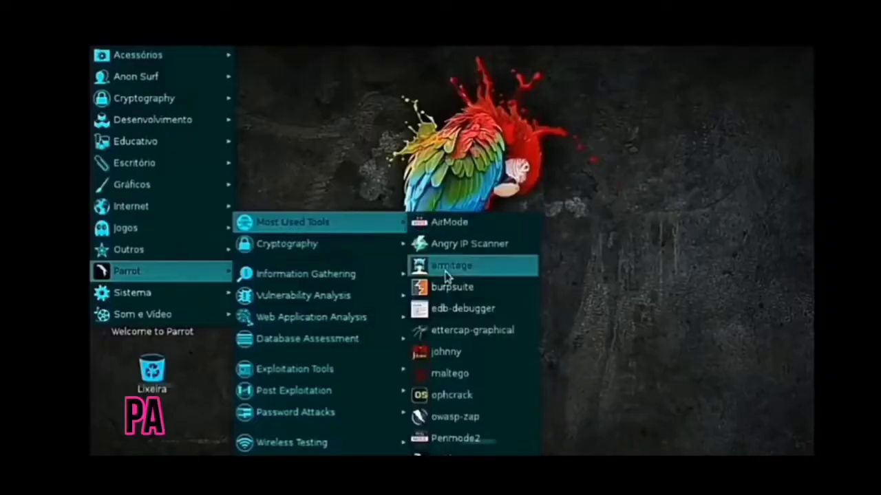
- Browse Parrot OS's Information Gathering, Vulnerability Analysis and Web Application Analysis tool categories, including DNS Analysis, Network & Port Scanners and SMTP Analysis
mouse_move(373, 269)
mouse_move(498, 69)
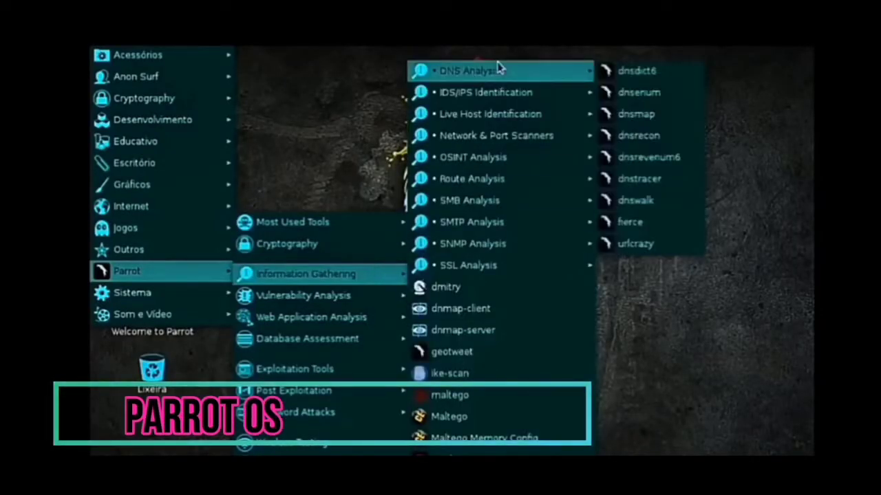
mouse_move(487, 134)
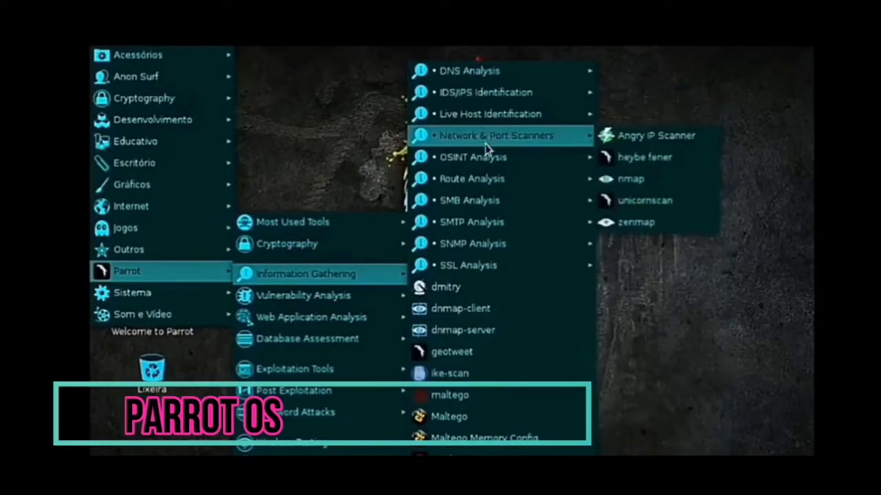
mouse_move(489, 222)
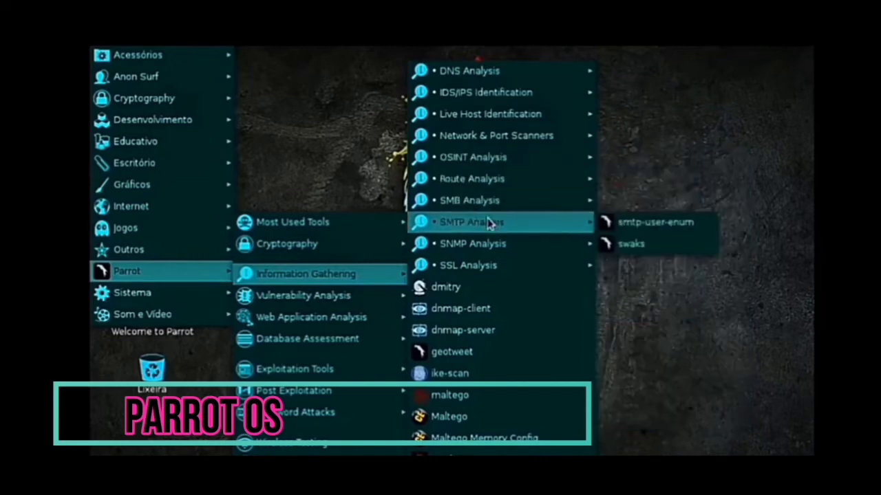
mouse_move(492, 267)
mouse_move(377, 300)
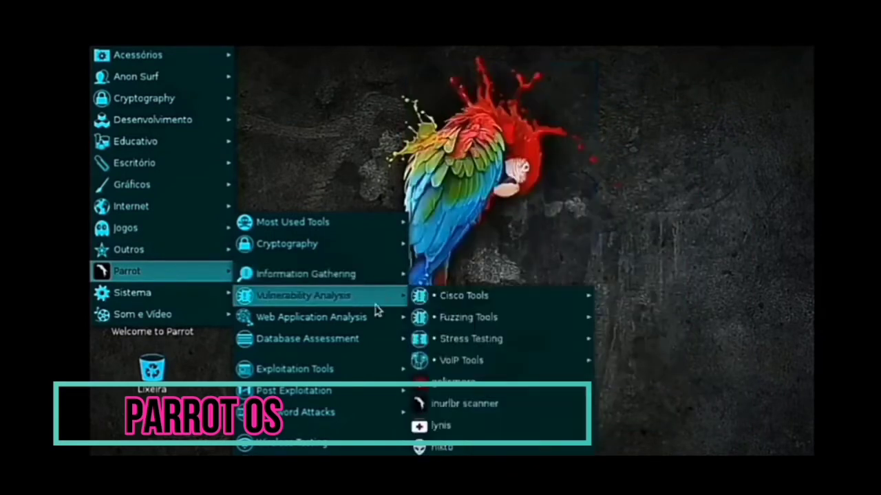
mouse_move(449, 338)
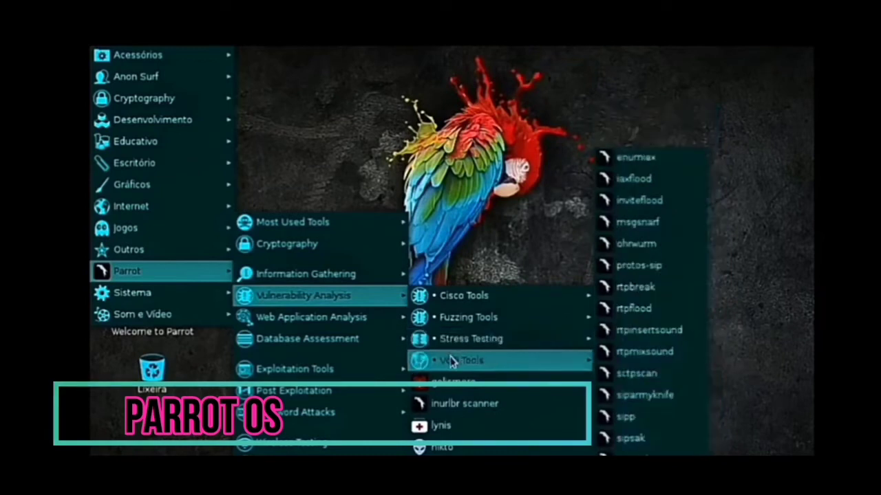
mouse_move(398, 320)
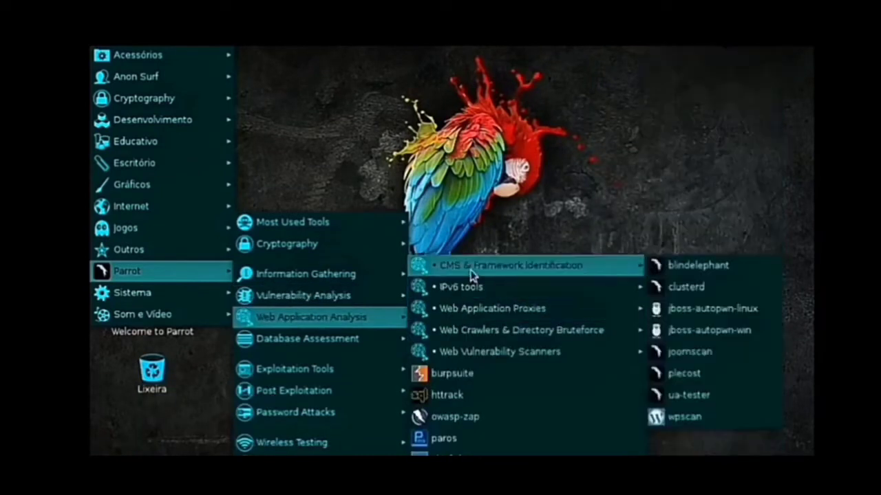
mouse_move(460, 352)
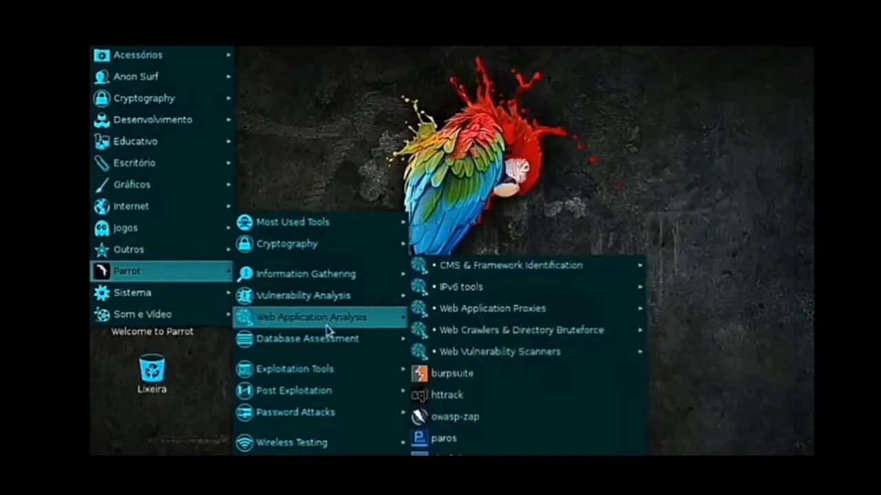
- Browse Parrot OS's Post Exploitation, Password Attacks, network sniffing and spoofing, and digital forensics tool categories
mouse_move(365, 395)
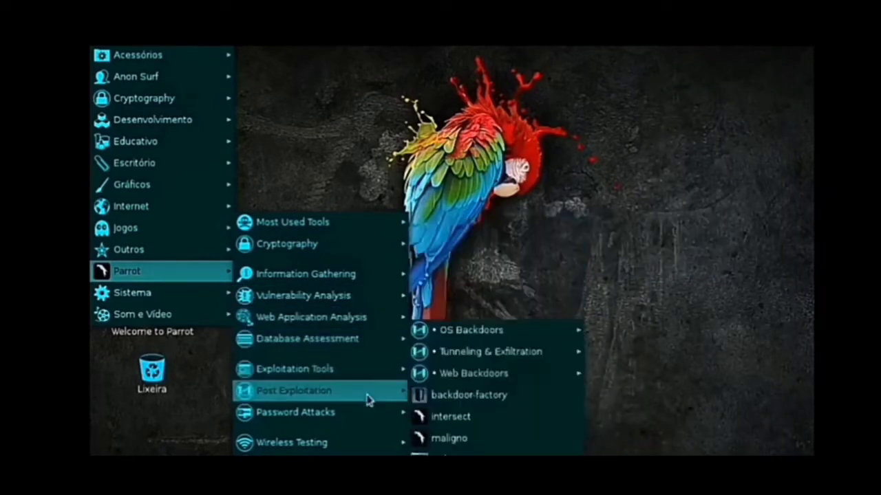
mouse_move(486, 329)
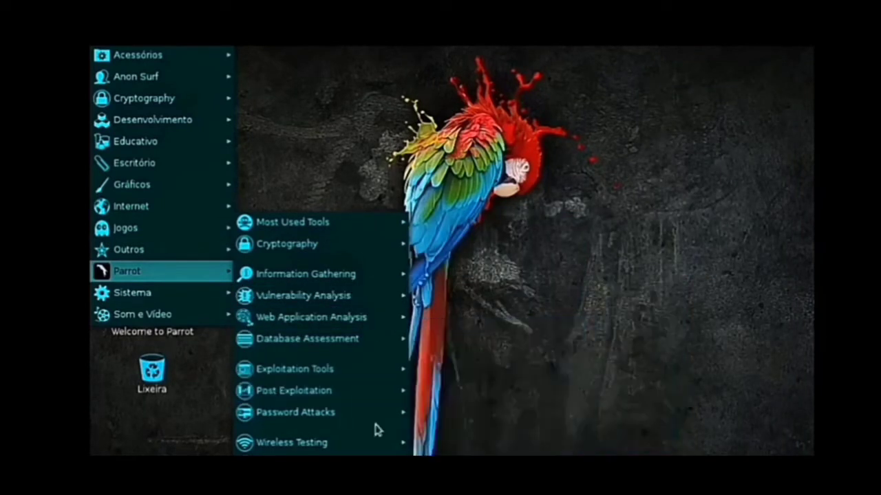
mouse_move(372, 412)
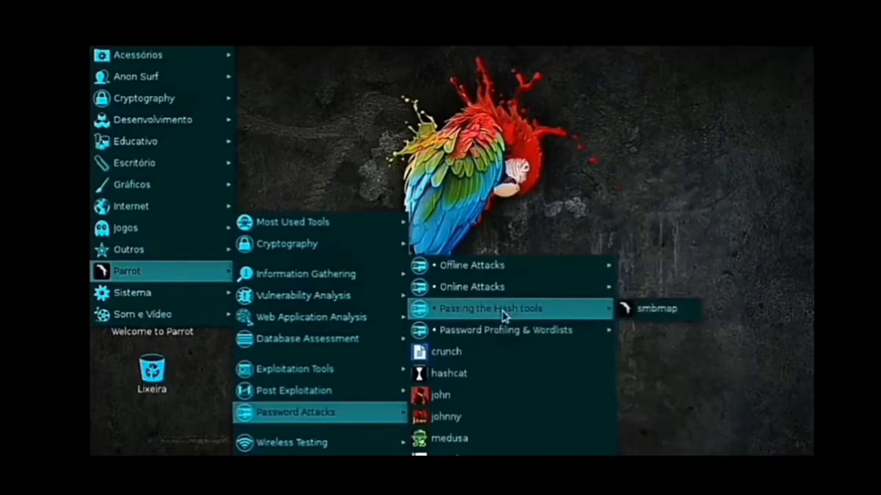
mouse_move(291, 442)
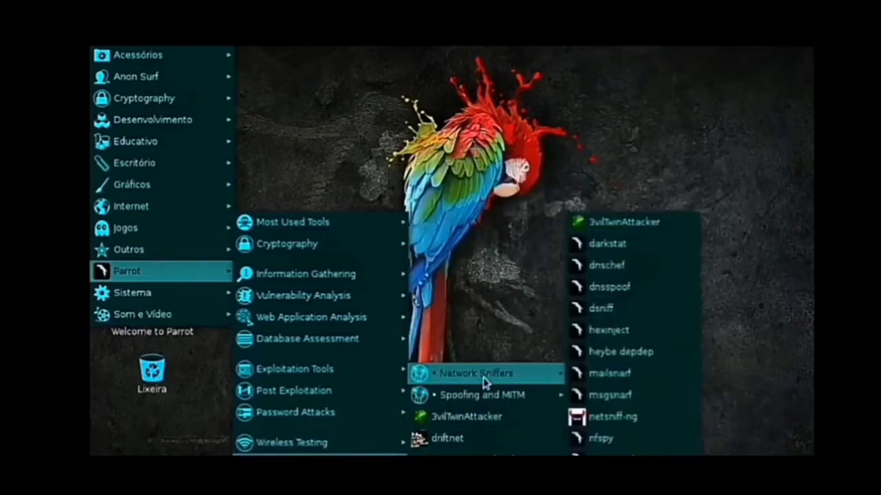
mouse_move(486, 394)
scroll(629, 251, down, 2)
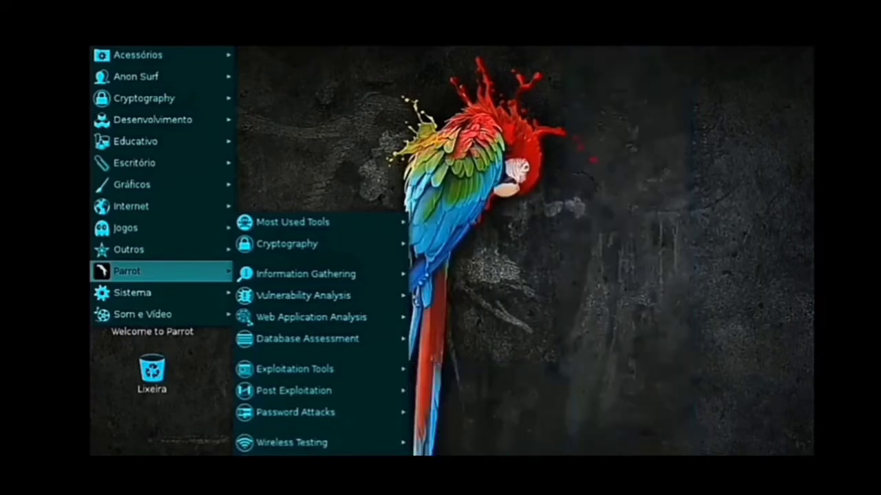
mouse_move(545, 251)
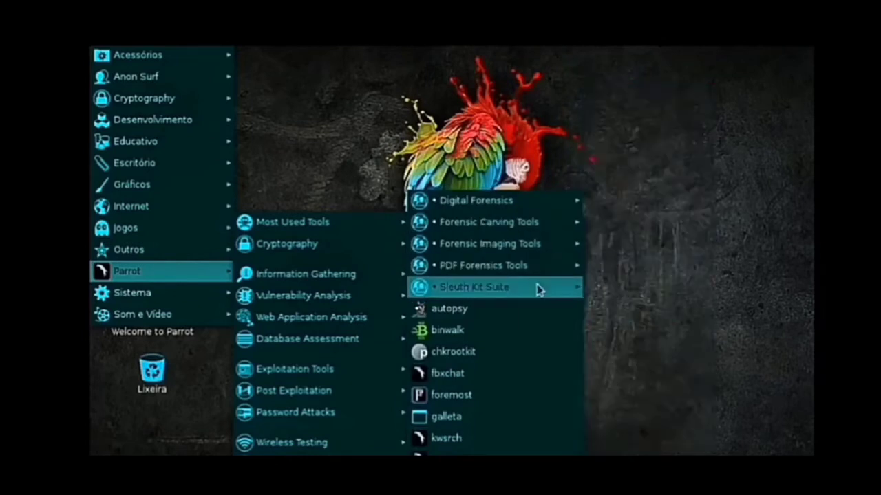
mouse_move(541, 289)
scroll(541, 289, down, 2)
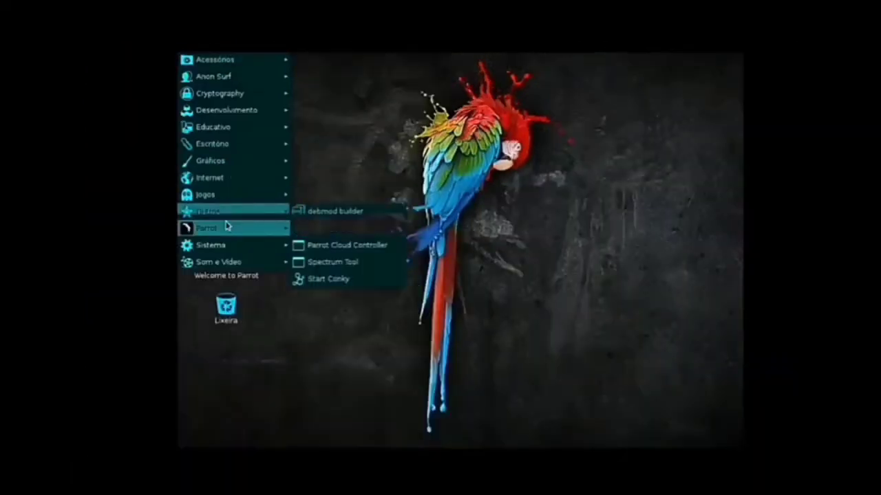
mouse_move(226, 227)
mouse_move(335, 199)
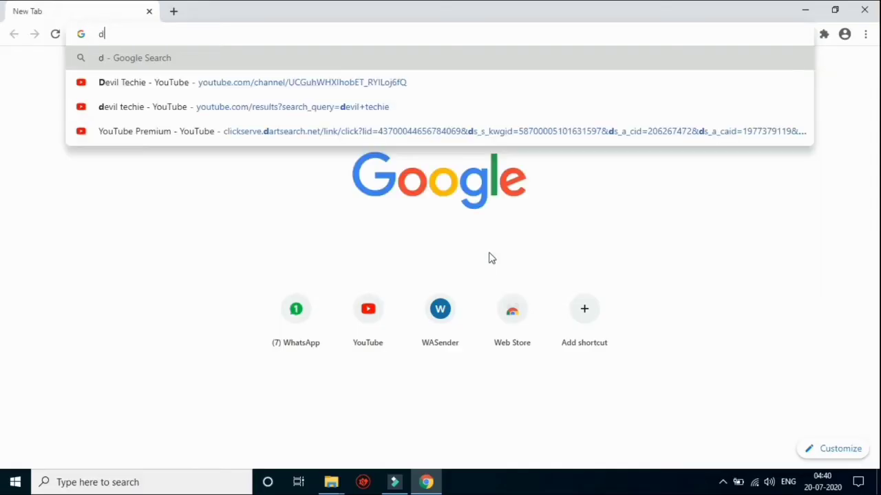
- Switch to Chrome and open the website deviltechie123.blogspot.com
text(ev)
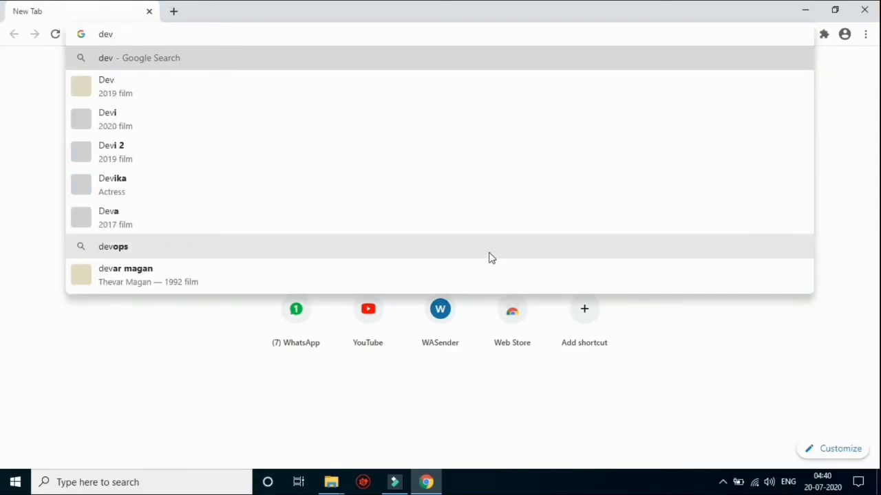
text(iltec)
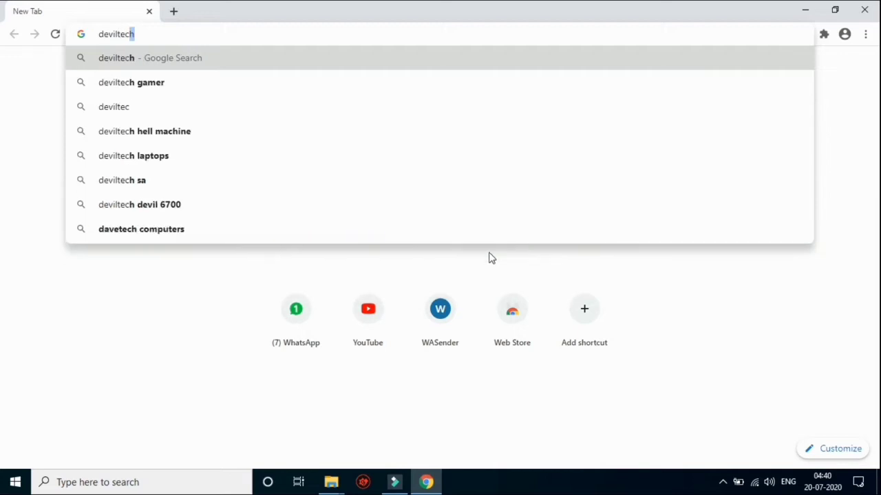
text(hie123.blogspot.com)
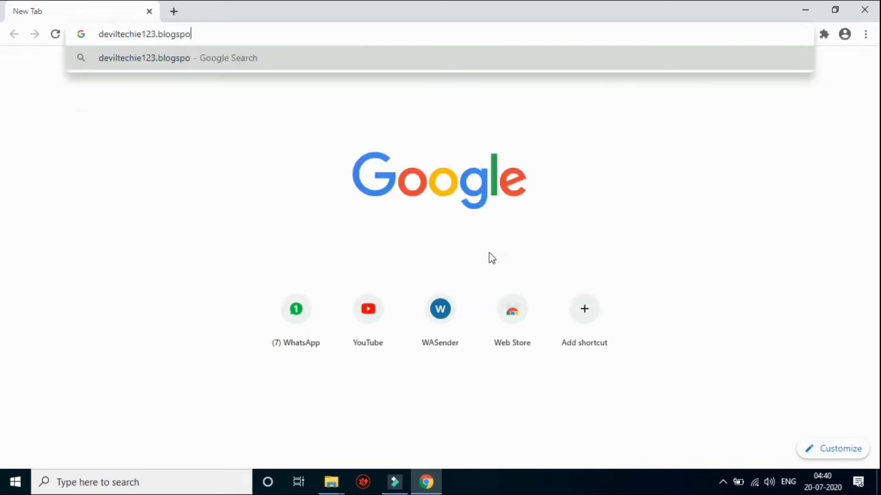
key(Return)
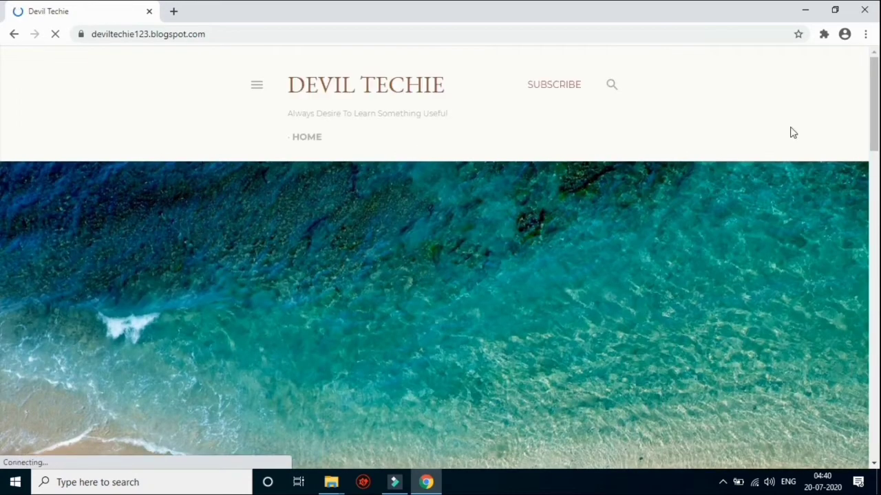
- Open the blog's Download All OS post and look through its operating system entries, including Chrome OS, Kolibri OS, Windows 7 Ultimate and Parrot OS
drag(873, 123, 871, 216)
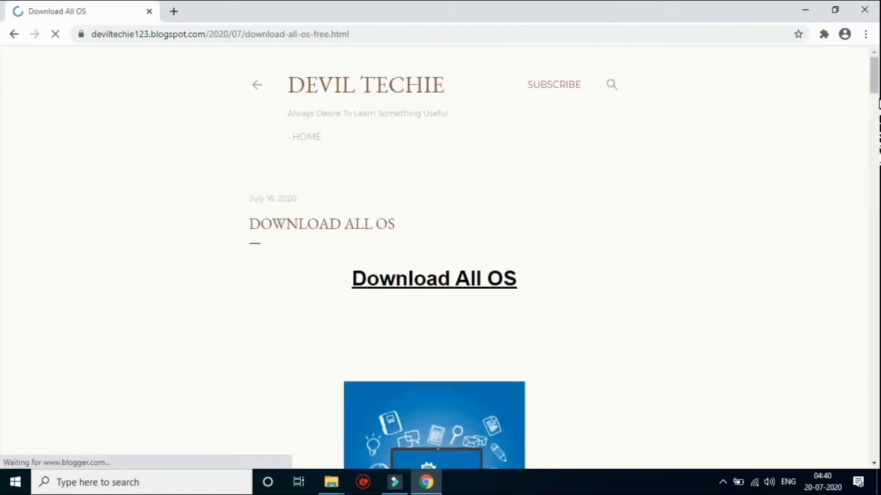
drag(875, 86, 876, 269)
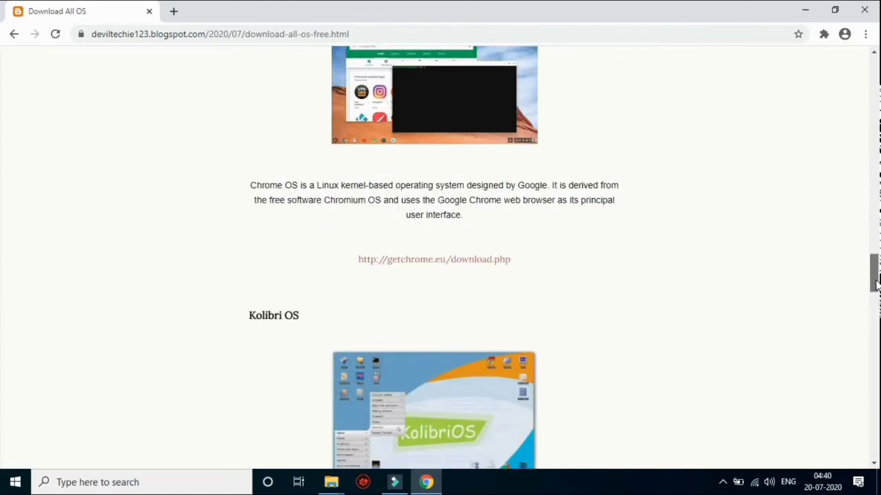
scroll(875, 282, down, 5)
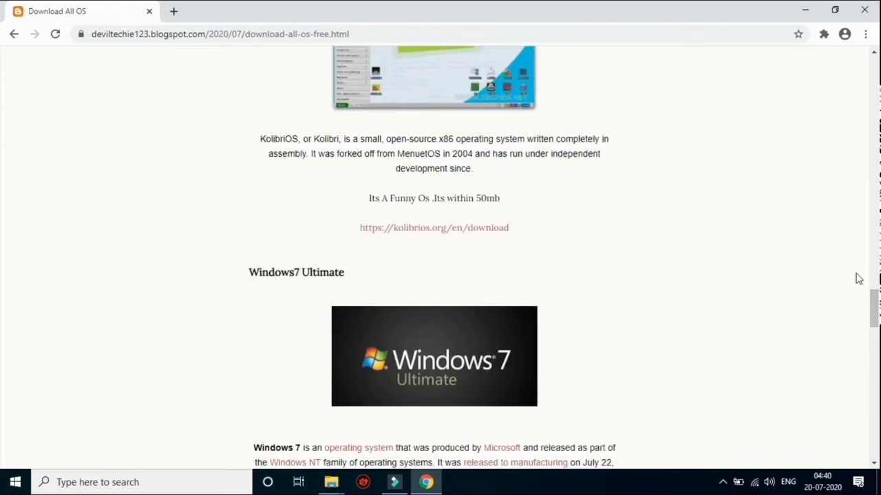
drag(874, 301, 870, 332)
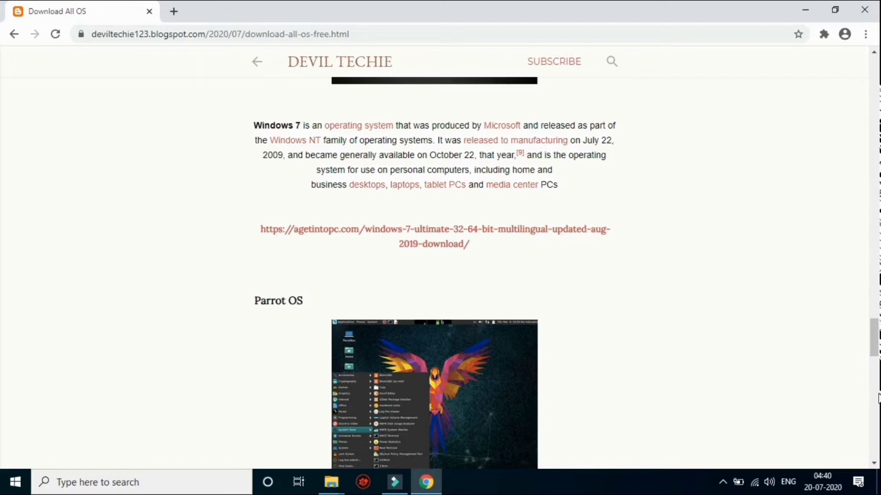
drag(875, 350, 875, 446)
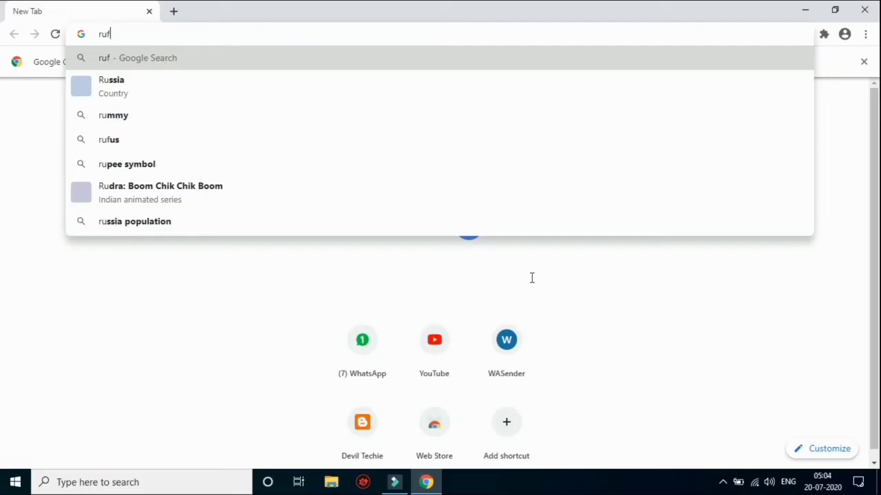
- Search Google for "rufux" and open the official Rufus website at rufus.ie
text(ufu)
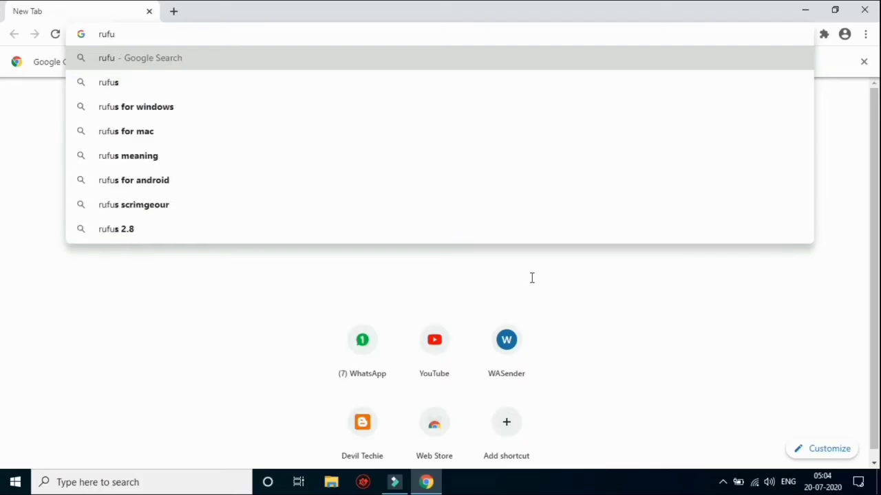
text(x so)
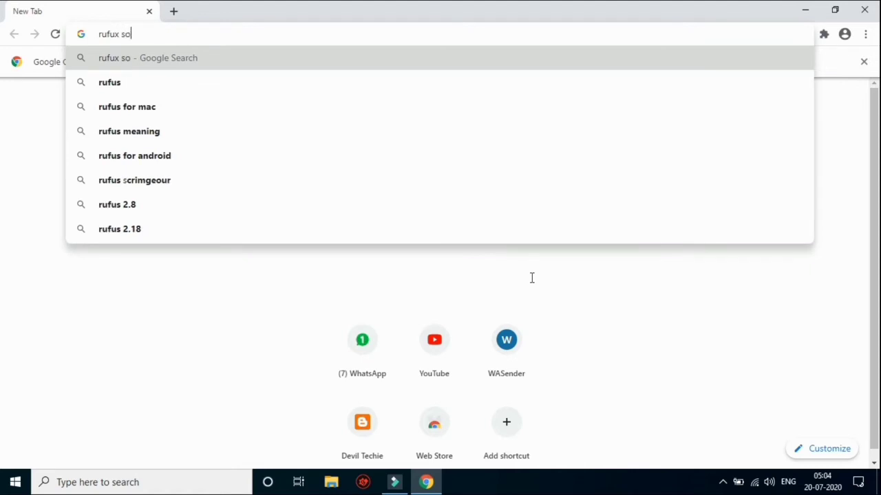
key(BackSpace)
key(BackSpace)
key(BackSpace)
key(Return)
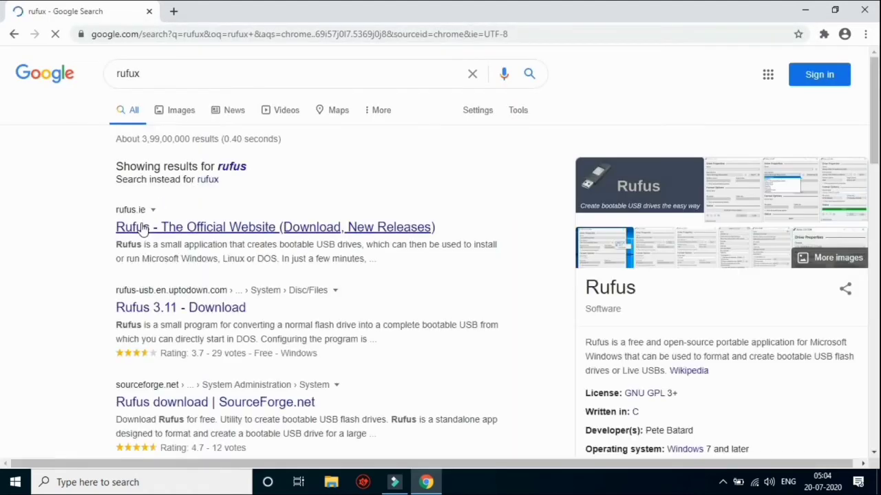
click(142, 229)
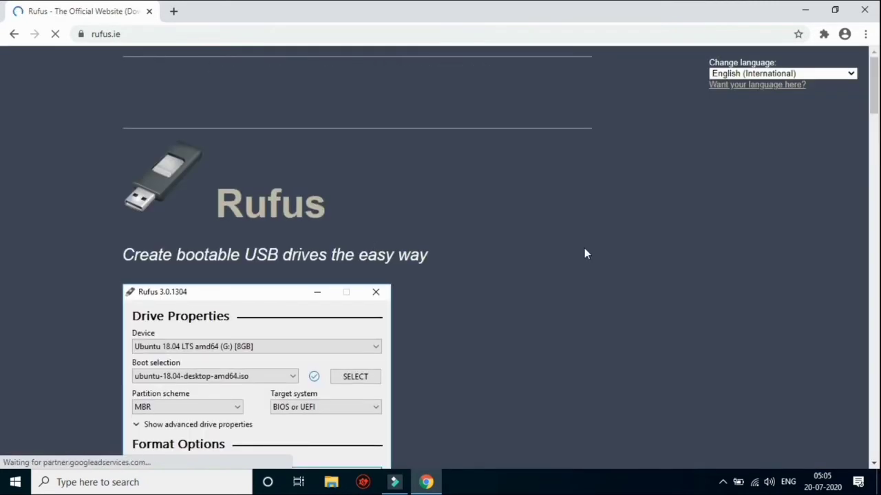
- Download Rufus 3.11 from the website's Download section and show the downloaded rufus-3.11 file in its folder
drag(872, 101, 873, 195)
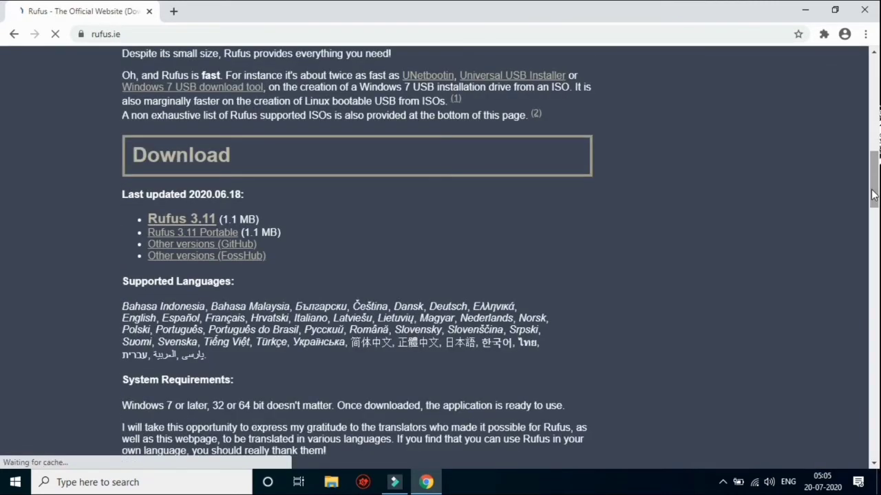
click(177, 225)
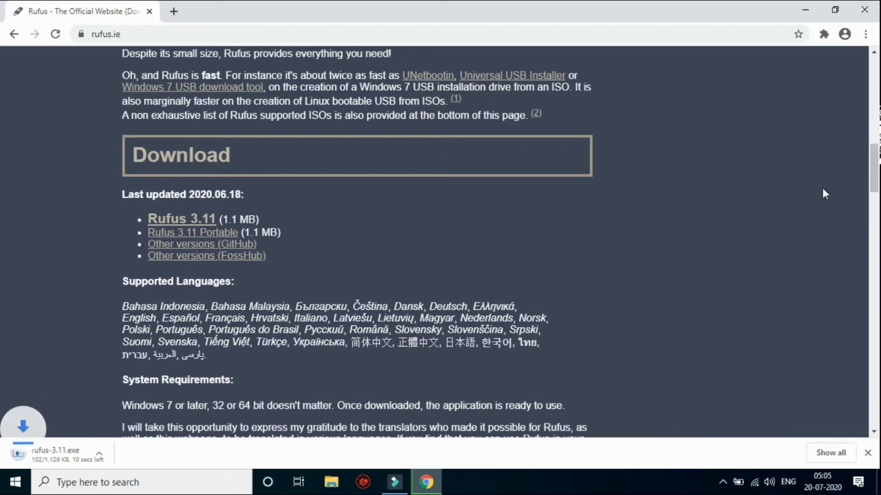
right_click(104, 458)
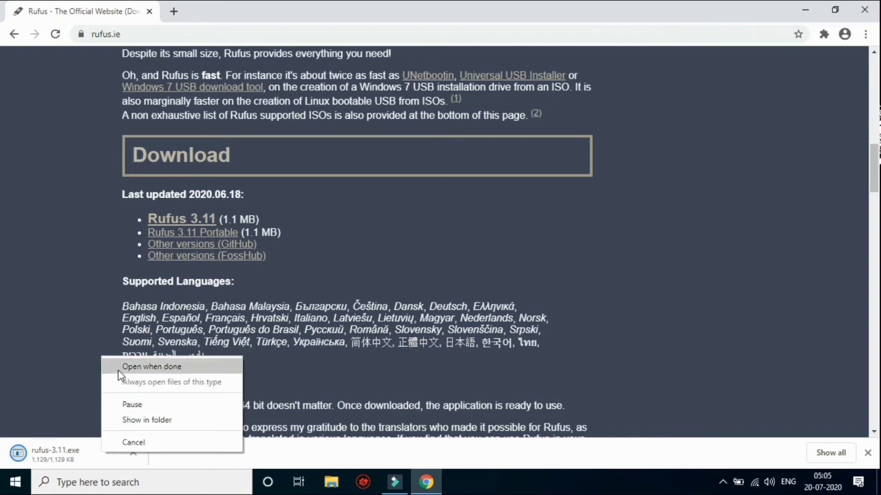
click(138, 420)
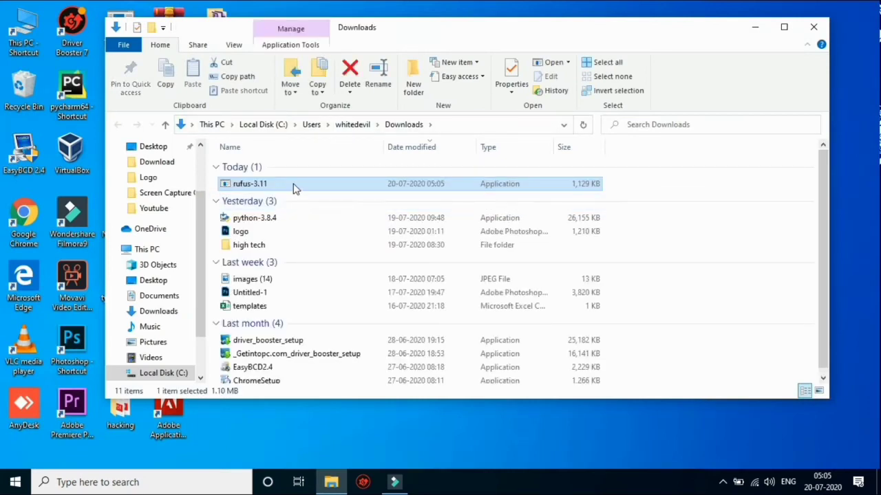
- Launch the downloaded rufus-3.11, decline online update checks, and minimize the Downloads window
double_click(293, 184)
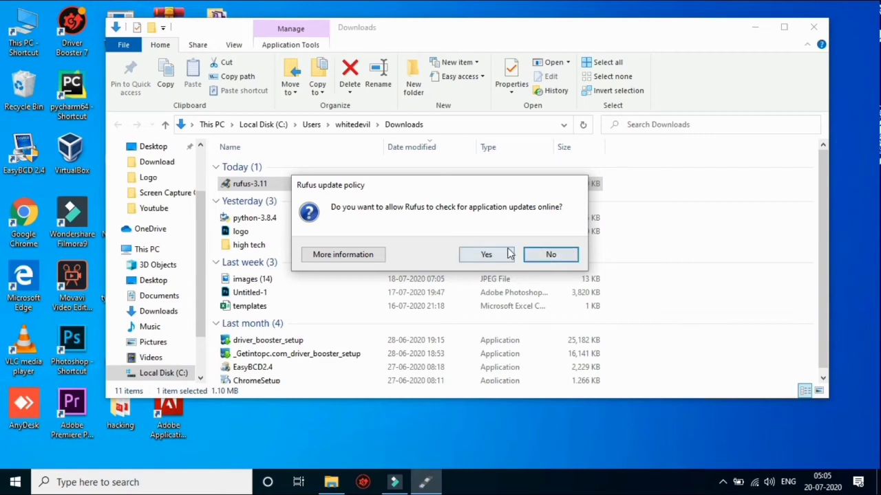
click(548, 255)
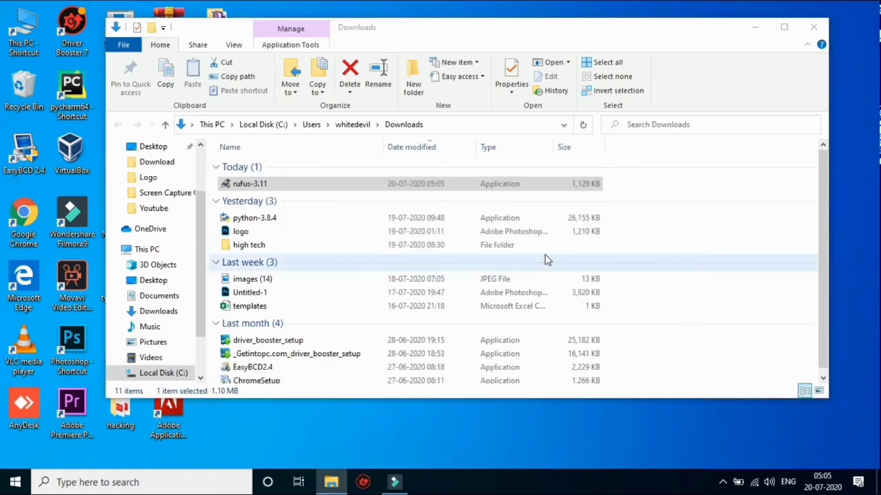
click(756, 28)
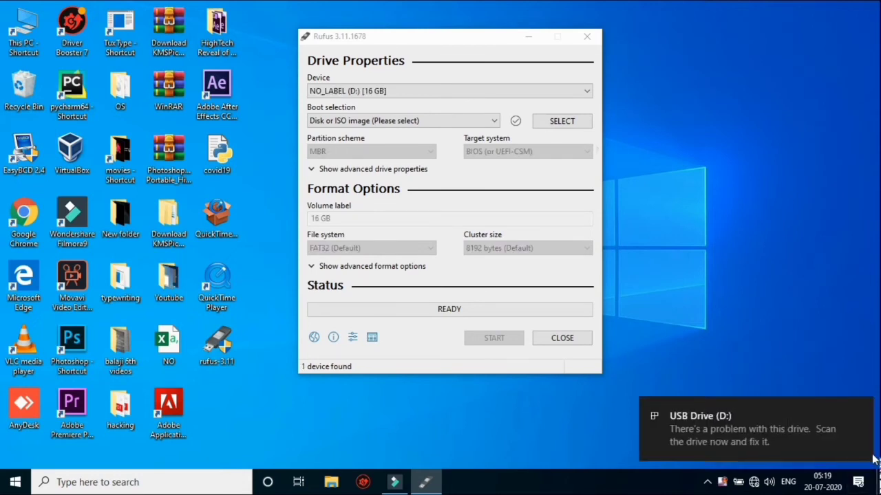
- Inspect the contents of USB Drive (D:) from This PC, then close the file window
double_click(27, 34)
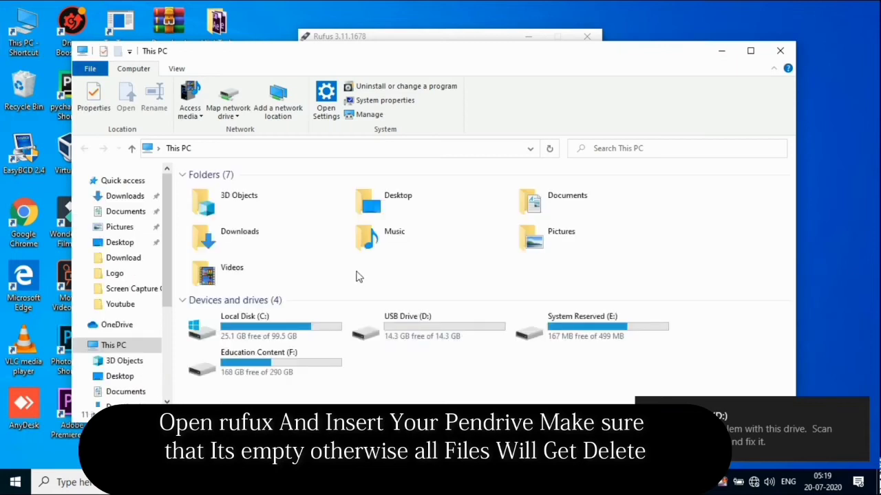
double_click(371, 322)
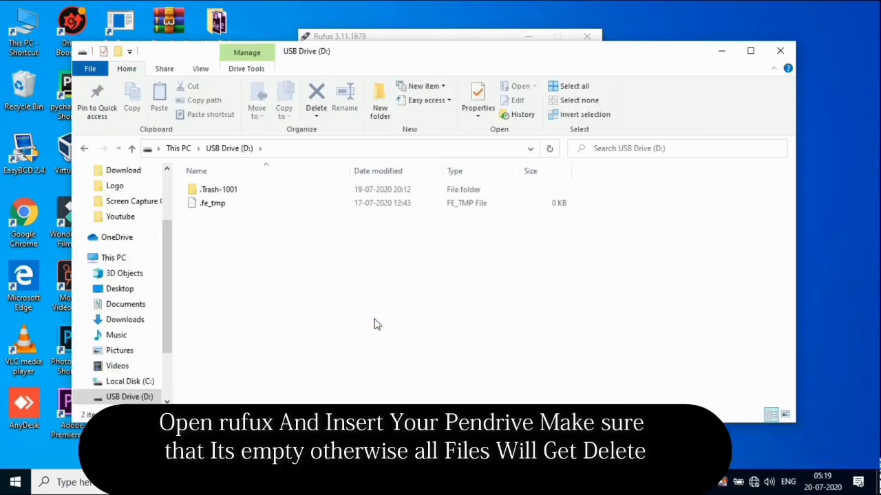
click(780, 50)
- Keep NO_LABEL (D:) [16 GB] as the Rufus device and load the windows 10 ISO image from the Desktop's OS folder
click(554, 97)
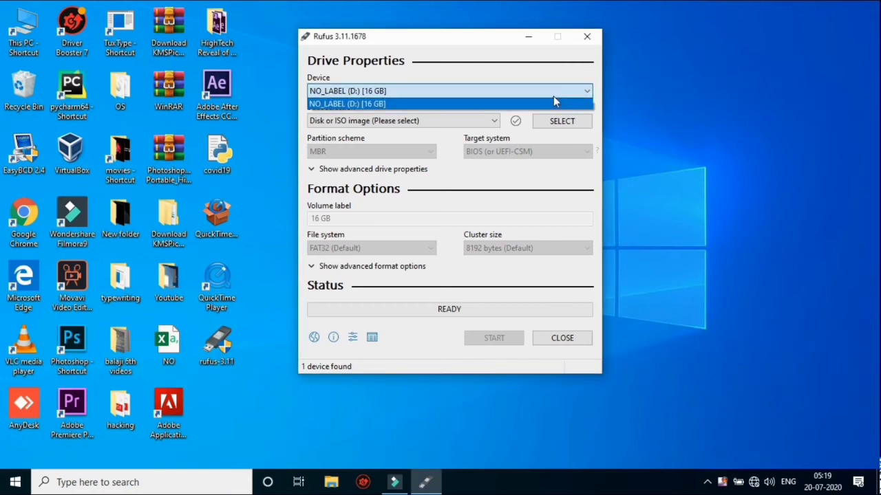
click(553, 96)
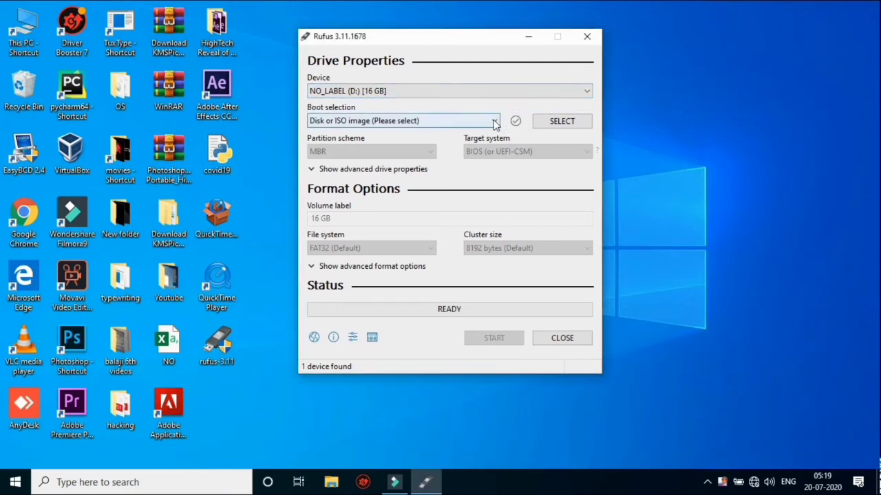
click(563, 122)
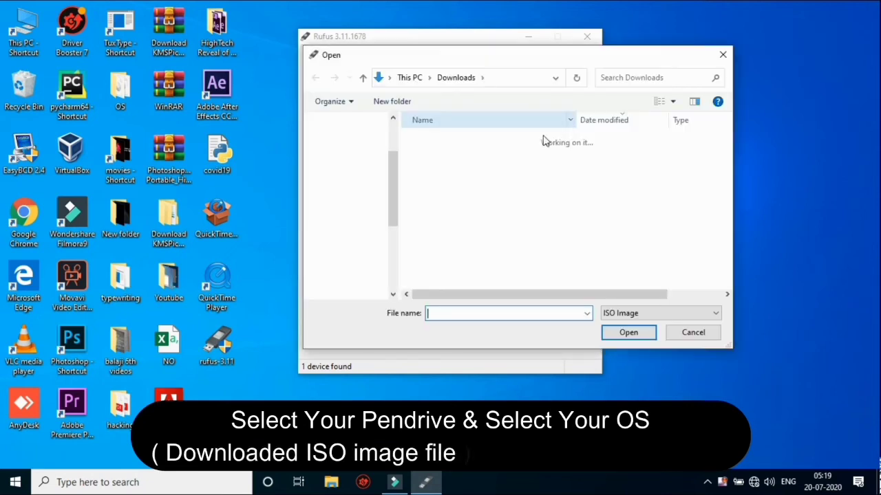
scroll(382, 151, up, 2)
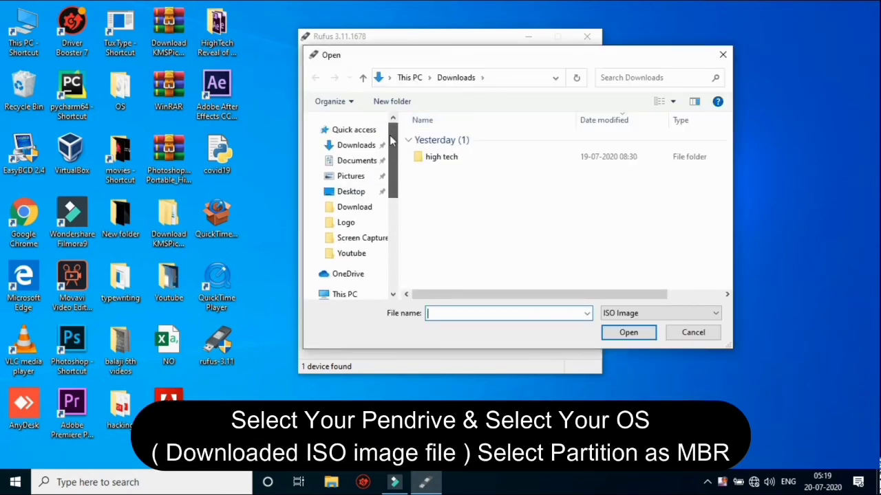
click(349, 172)
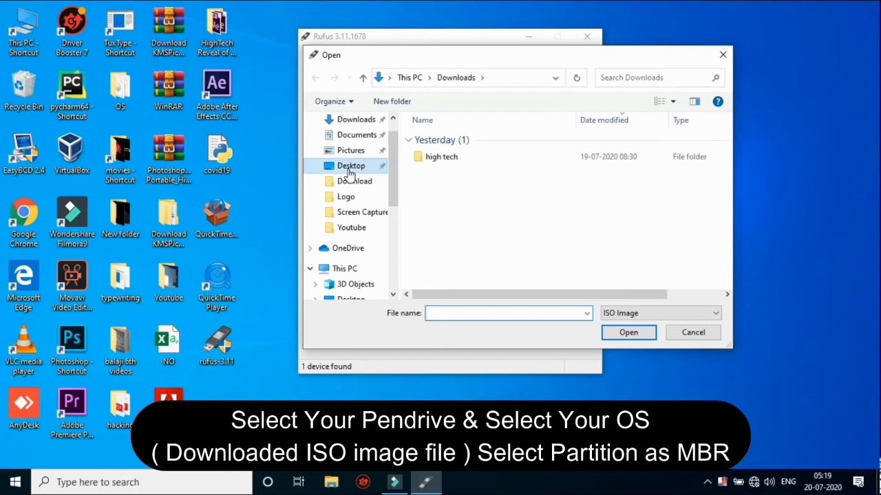
double_click(432, 207)
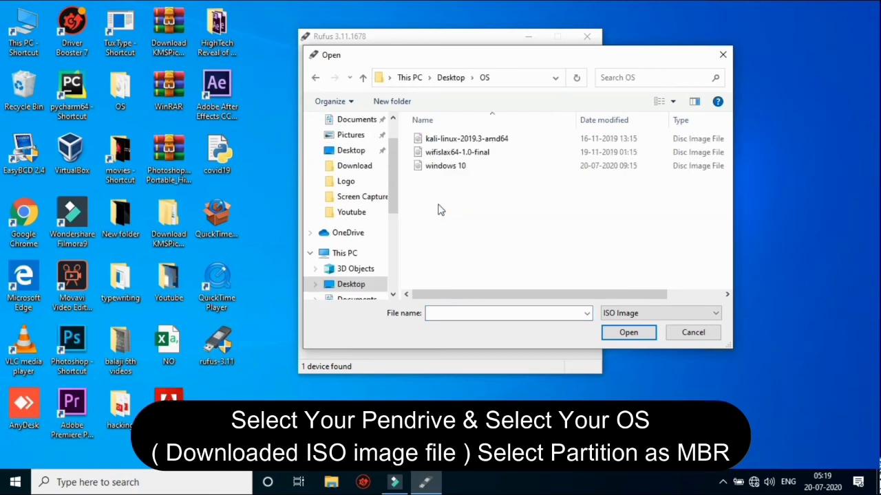
click(433, 170)
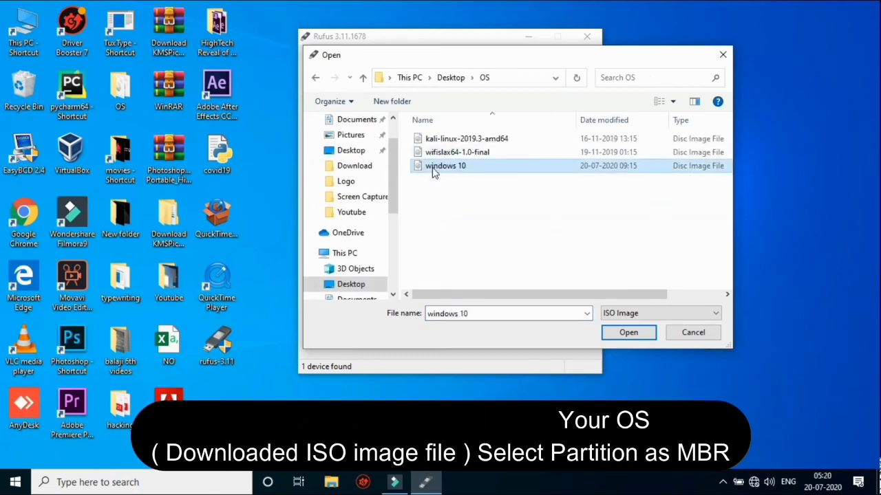
click(637, 333)
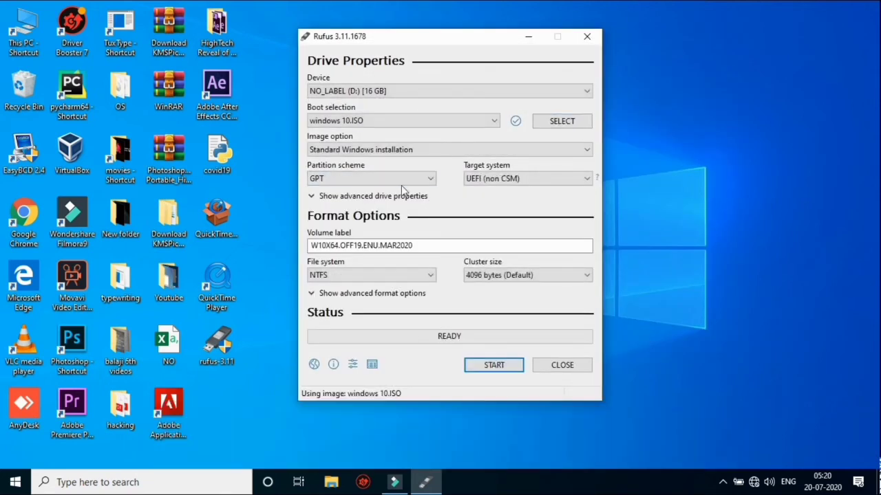
- Set the partition scheme to MBR and start writing the Windows 10 image, agreeing to erase all data on the USB drive
click(401, 182)
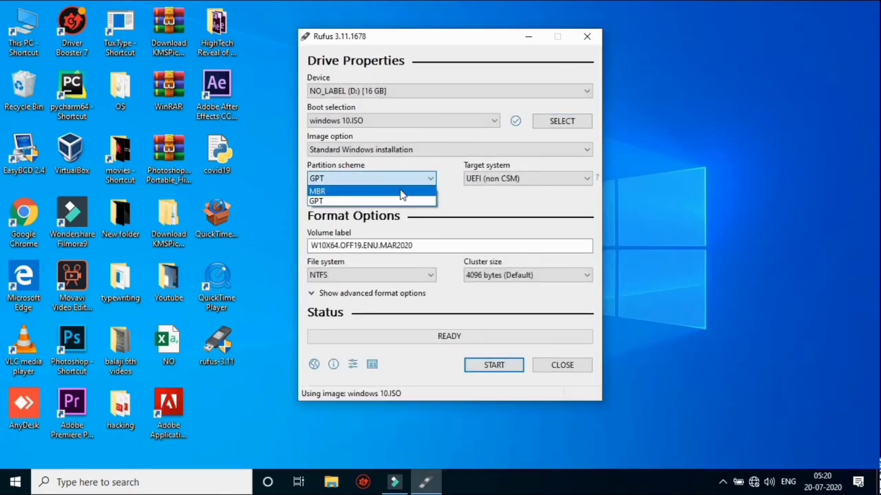
click(402, 193)
click(431, 178)
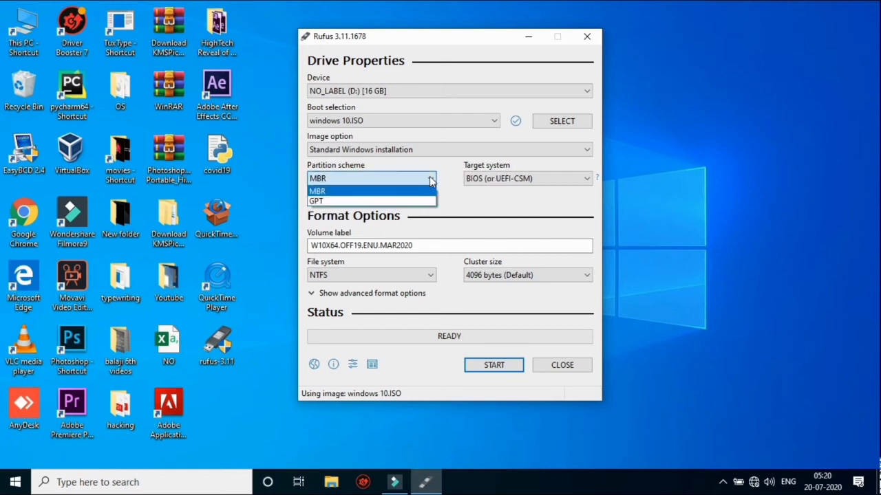
click(432, 180)
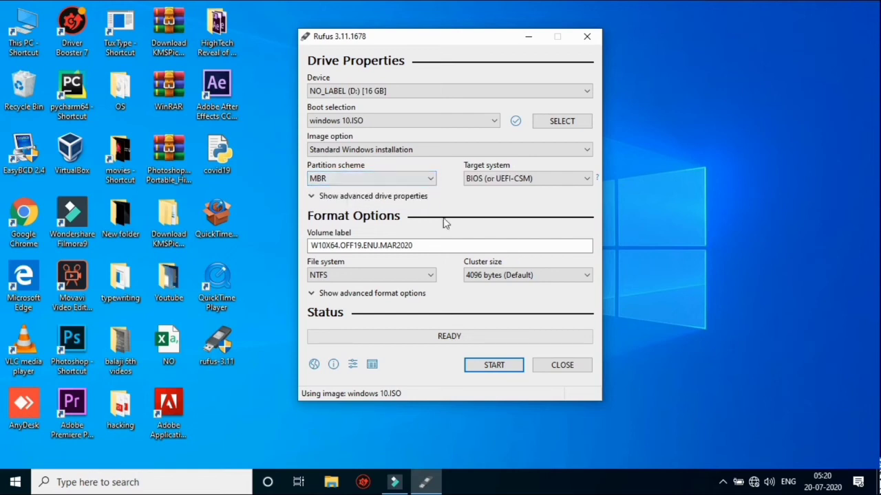
click(496, 365)
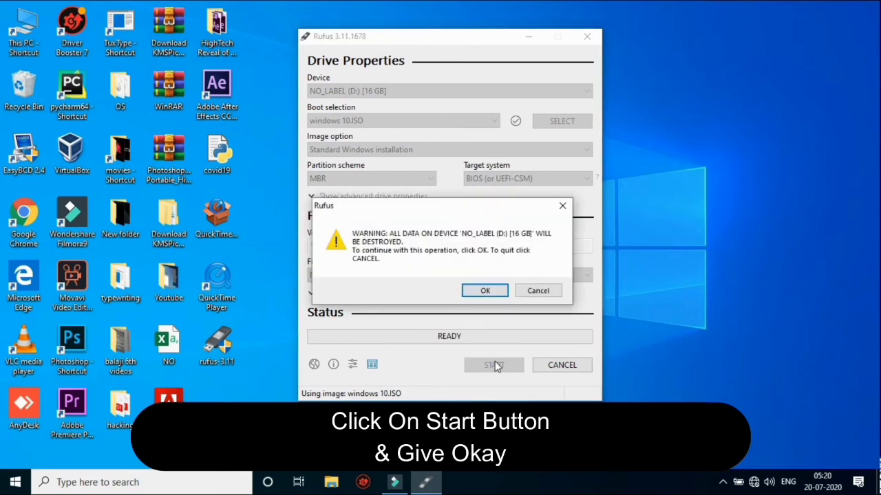
click(485, 291)
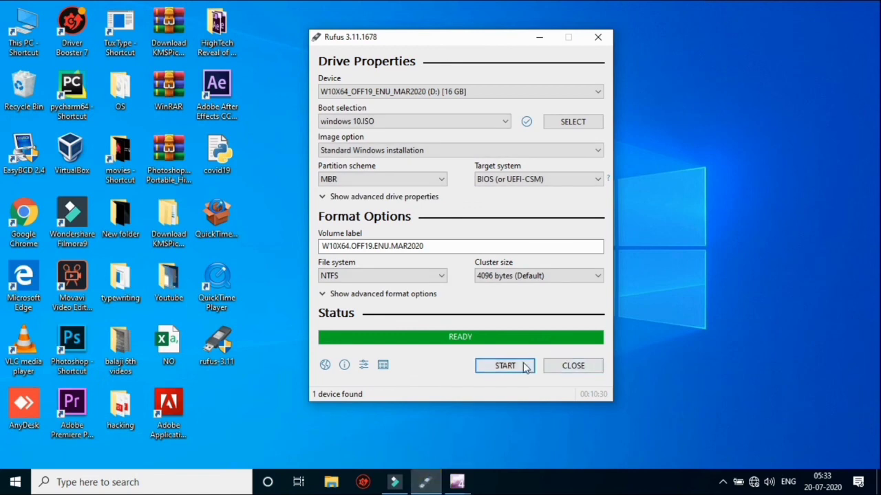
- Close Rufus and check the newly written USB drive in This PC, closing the window when done
click(561, 367)
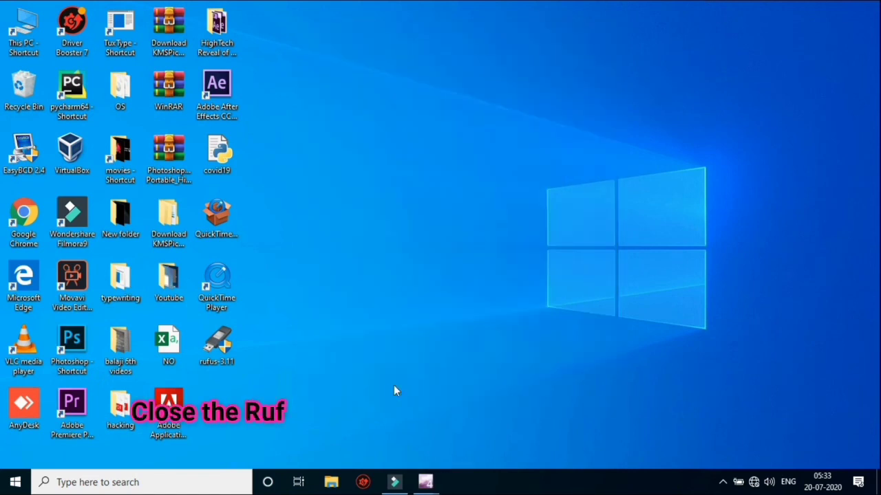
double_click(30, 40)
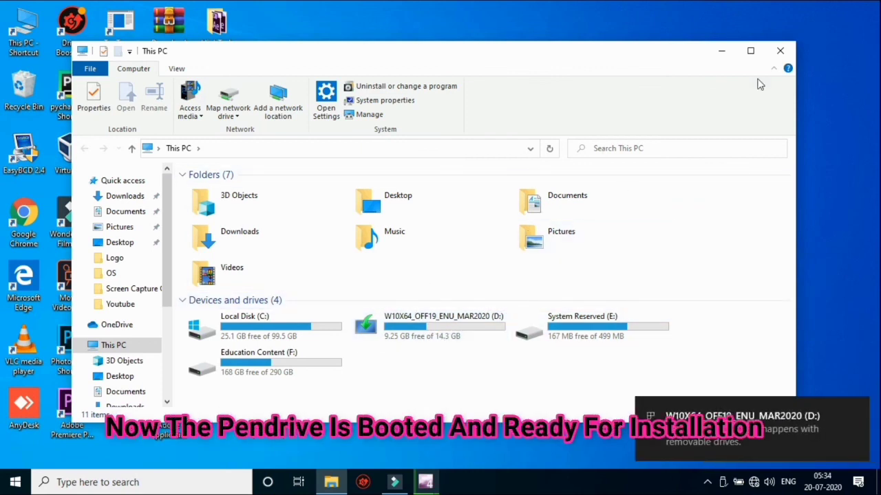
click(779, 51)
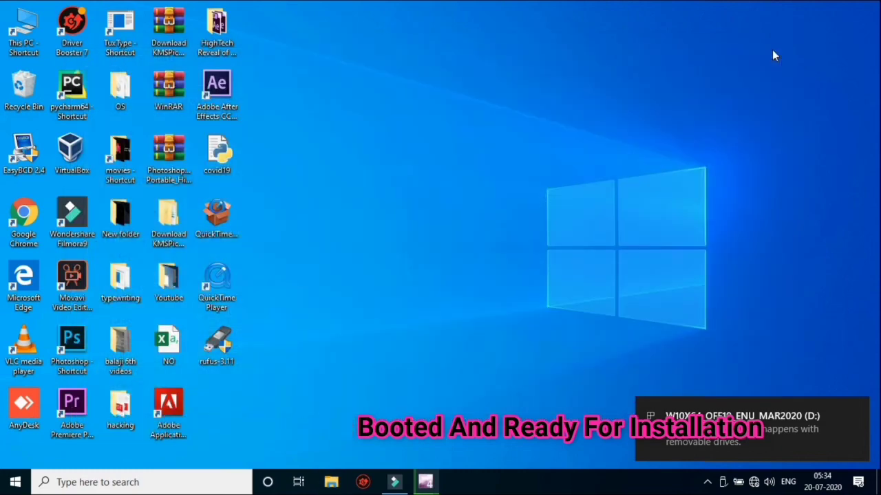